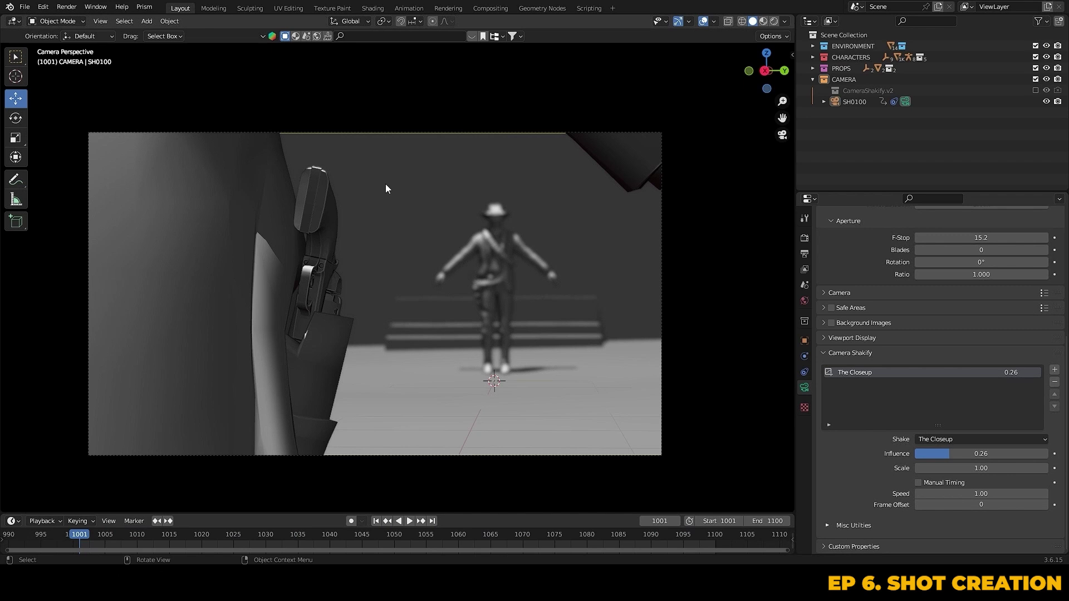
# Leave camera view to look around the set, briefly expanding the PROPS collection.
pyautogui.press('KP_0')
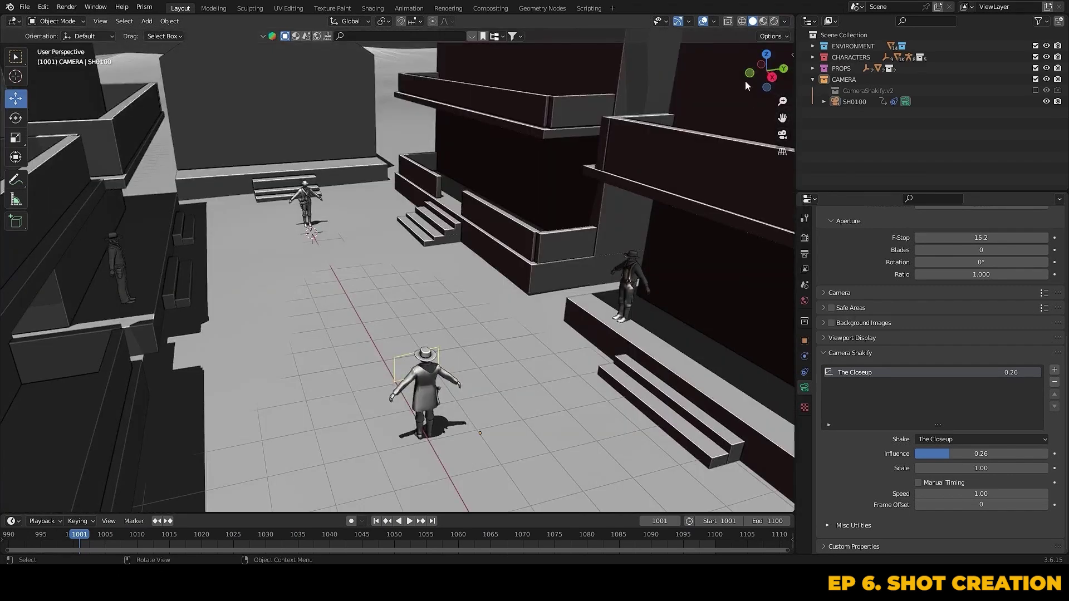
pyautogui.moveTo(538, 315); pyautogui.dragTo(489, 294, button='middle')
pyautogui.scroll(6, 489, 294)
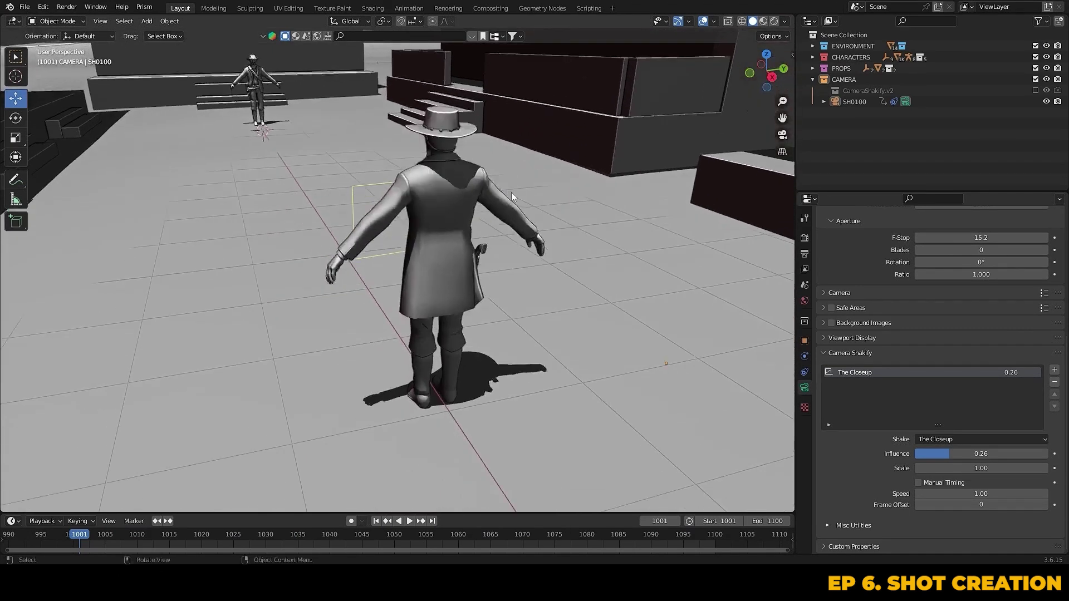
pyautogui.moveTo(512, 192); pyautogui.dragTo(446, 298, button='middle')
pyautogui.scroll(4, 446, 298)
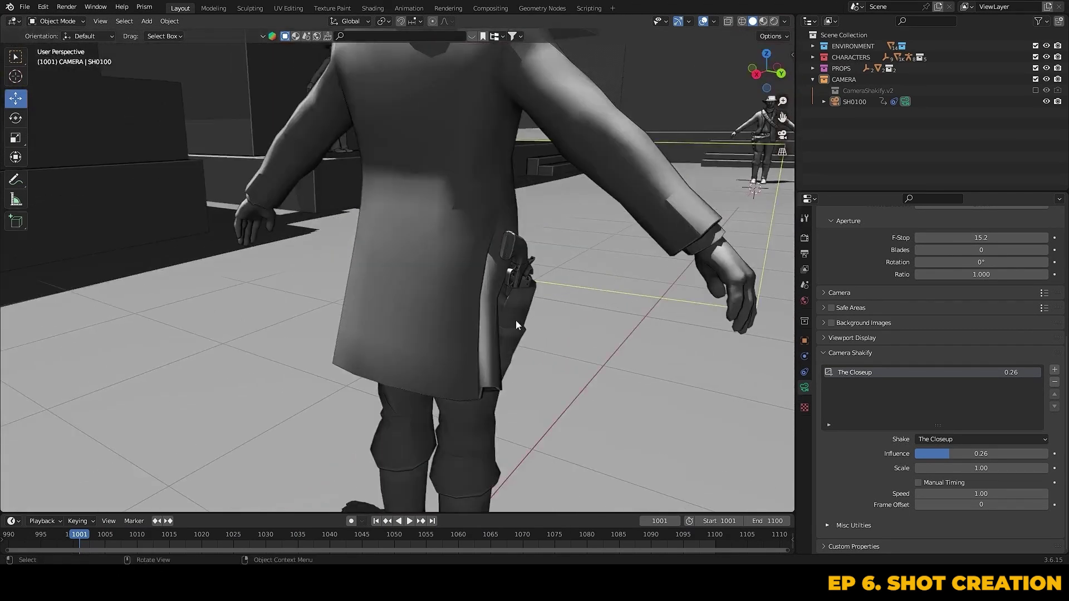
pyautogui.click(813, 68)
pyautogui.click(813, 68)
# Orbit around the hatted cowboy, briefly selecting then deselecting the villain rig.
pyautogui.scroll(-5, 522, 286)
pyautogui.moveTo(522, 286)
pyautogui.mouseDown(button='middle')
pyautogui.moveTo(490, 312)
pyautogui.moveTo(451, 272)
pyautogui.moveTo(346, 269)
pyautogui.mouseUp(button='middle')
pyautogui.scroll(5, 435, 280)
pyautogui.scroll(-5, 435, 280)
pyautogui.moveTo(430, 214); pyautogui.dragTo(500, 305, button='middle')
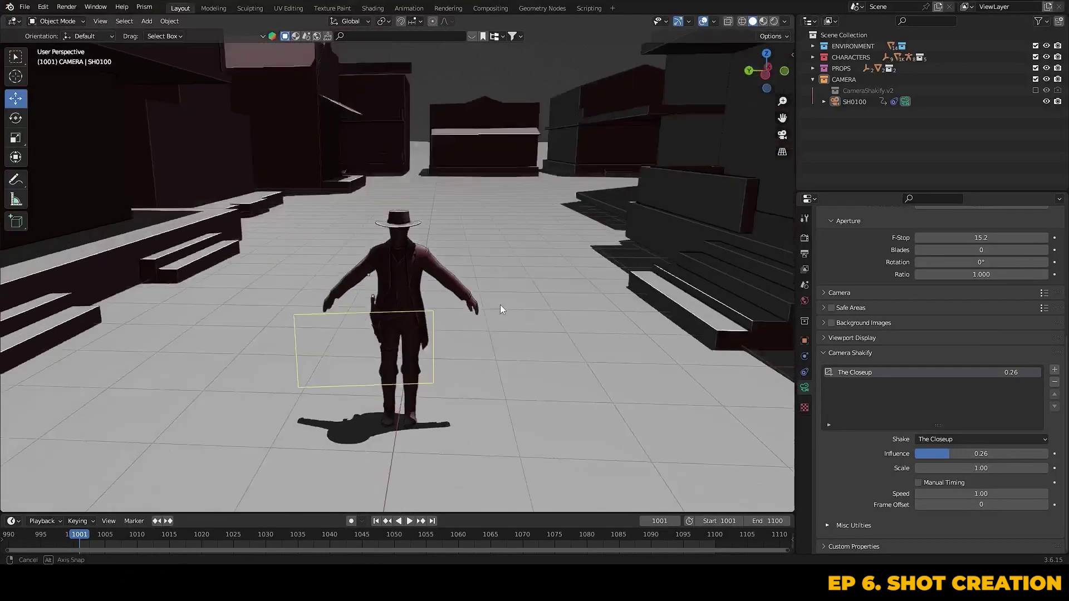
pyautogui.scroll(2, 503, 302)
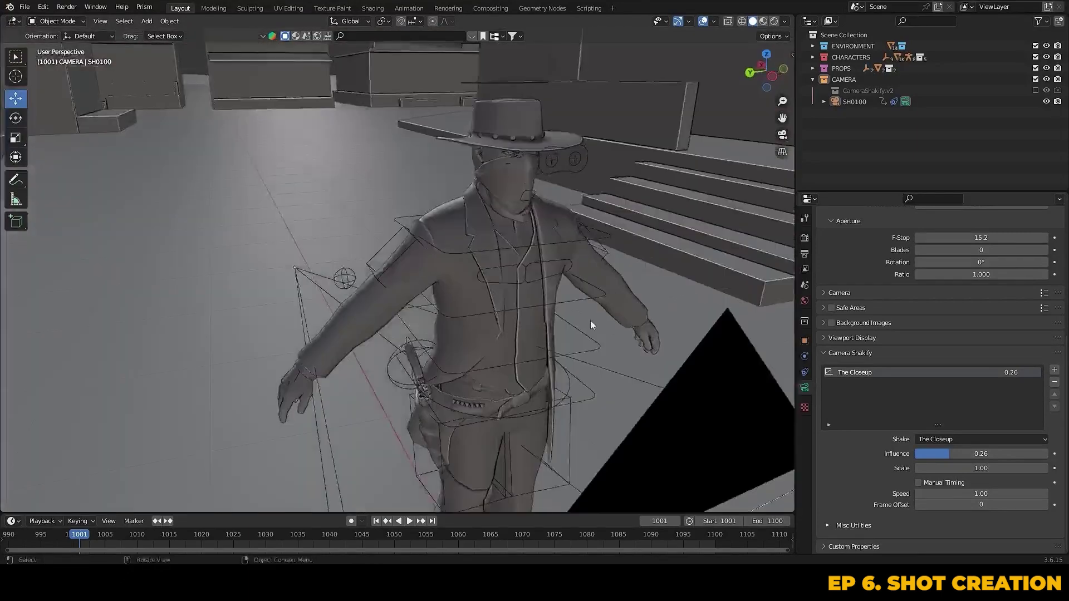
pyautogui.moveTo(589, 322)
pyautogui.mouseDown(button='middle')
pyautogui.moveTo(490, 281)
pyautogui.moveTo(515, 300)
pyautogui.mouseUp(button='middle')
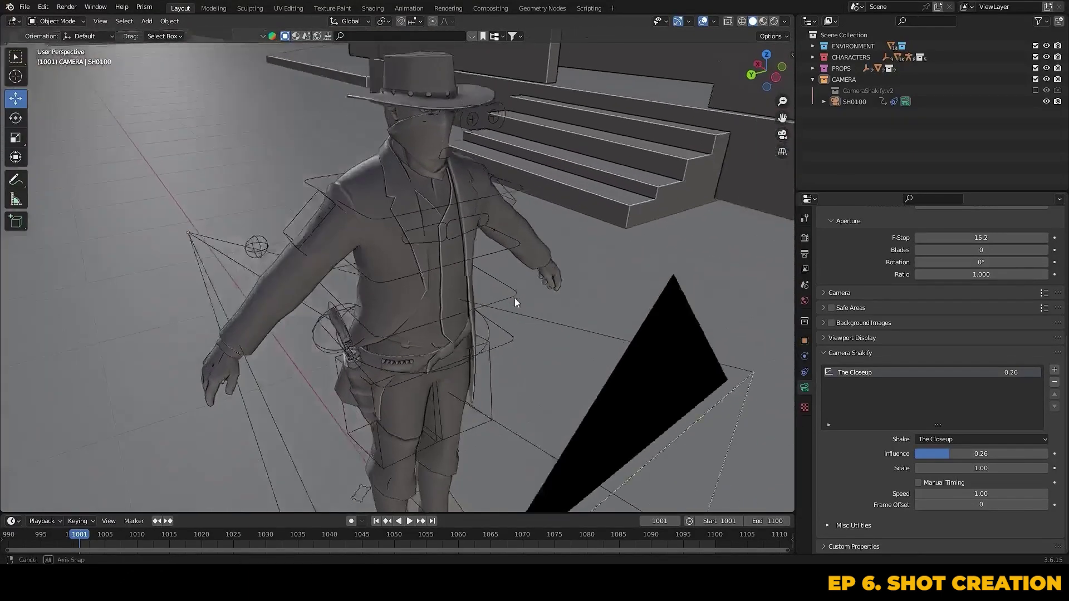
pyautogui.scroll(2, 516, 303)
pyautogui.click(503, 302)
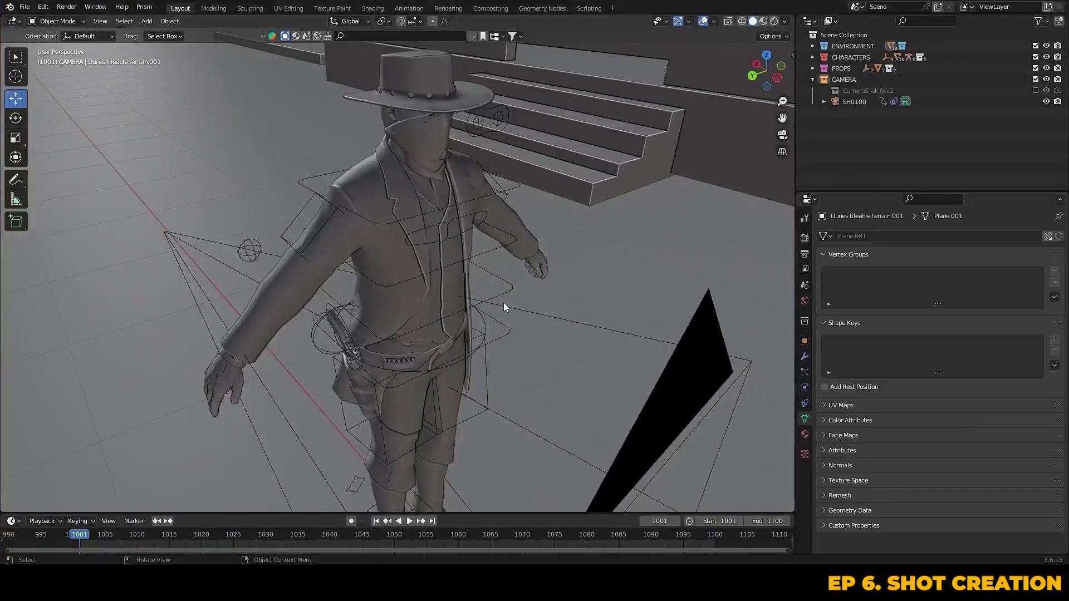
pyautogui.click(876, 147)
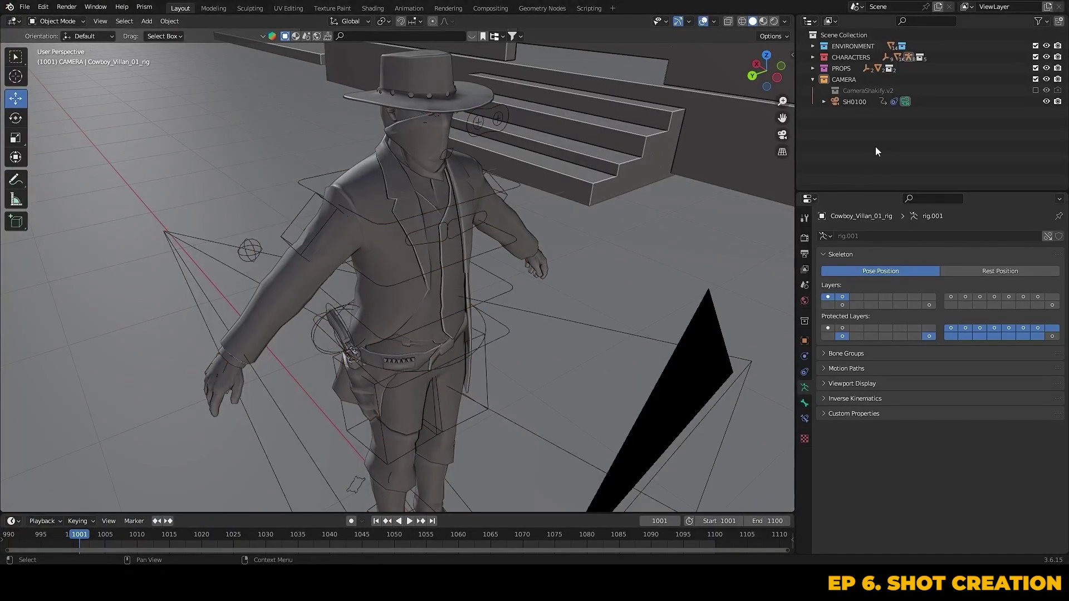
pyautogui.moveTo(551, 267); pyautogui.dragTo(467, 201, button='middle')
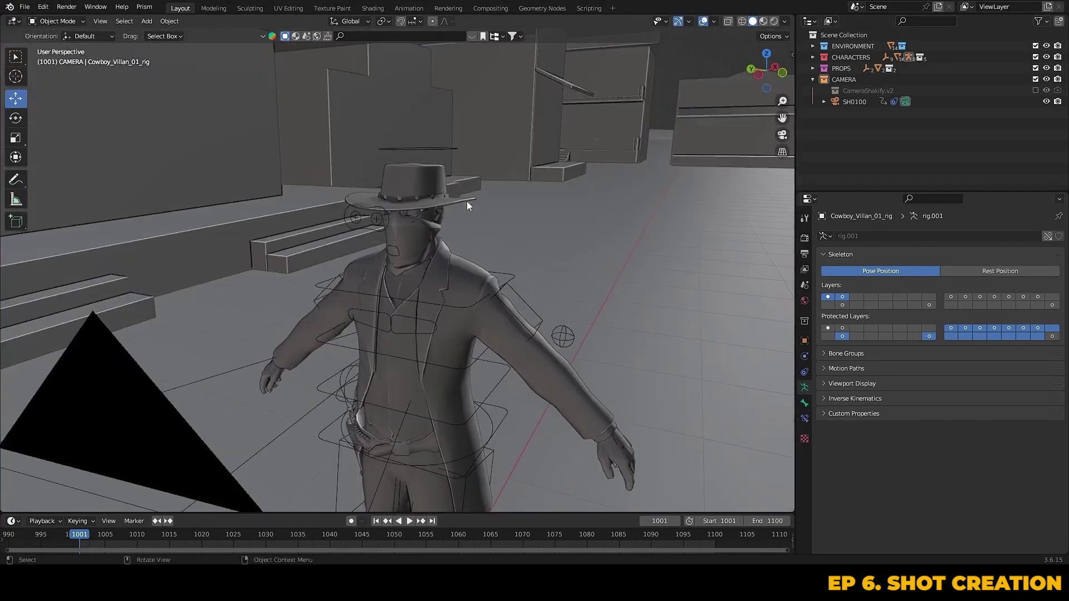
pyautogui.click(440, 155)
# Test-rotate the villain's c_head.x control in Pose Mode, cancel it, and return to Object Mode.
pyautogui.click(431, 149)
pyautogui.hotkey('ctrl', 'Tab')
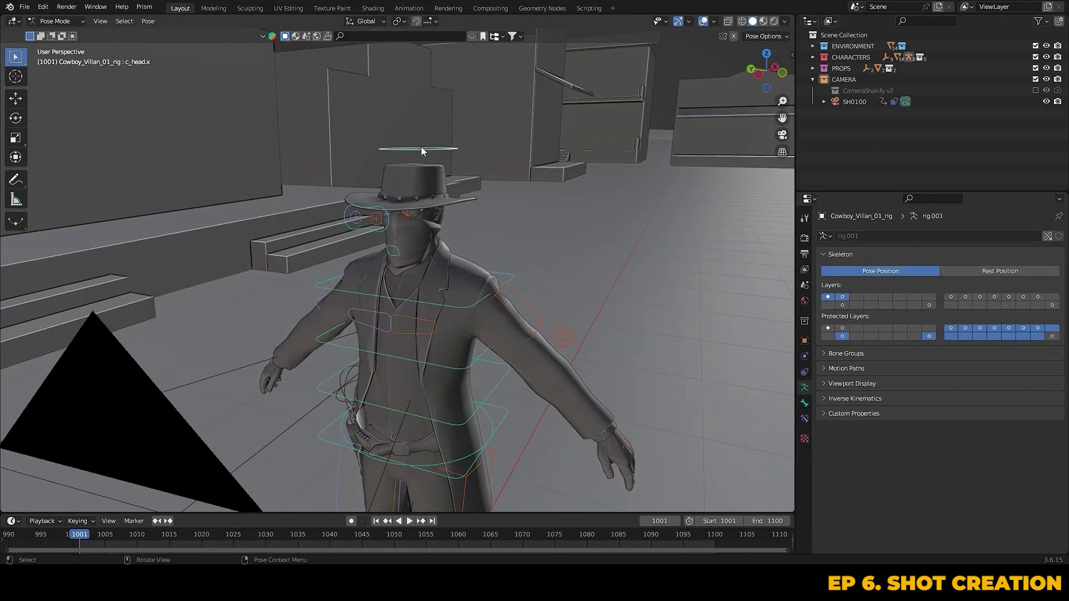
pyautogui.press('r')
pyautogui.rightClick(592, 439)
pyautogui.click(615, 437)
pyautogui.moveTo(384, 372); pyautogui.dragTo(588, 349, button='middle')
pyautogui.hotkey('ctrl', 'Tab')
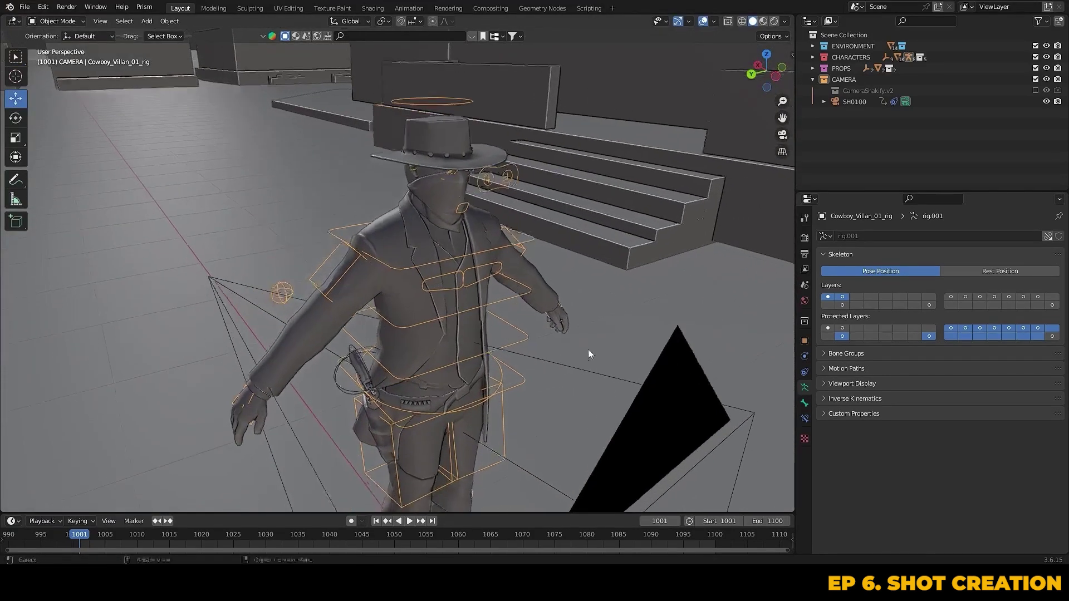
pyautogui.click(572, 358)
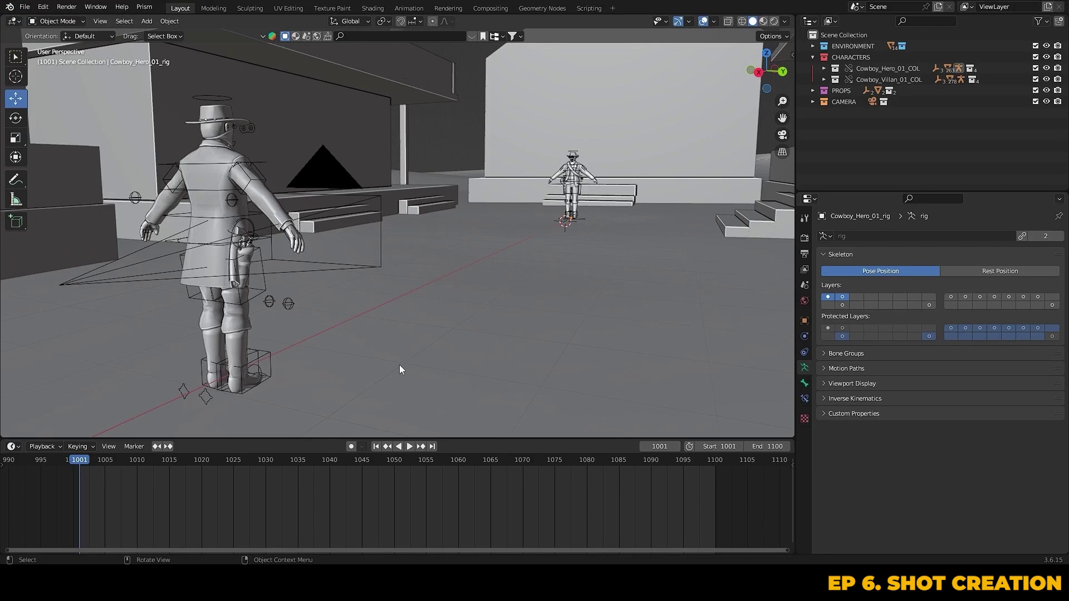
# Start File > Append and browse into Scenefiles/anm/Sheriff/WST_ANIMATION_Sheriff_v0011.blend.
pyautogui.click(24, 7)
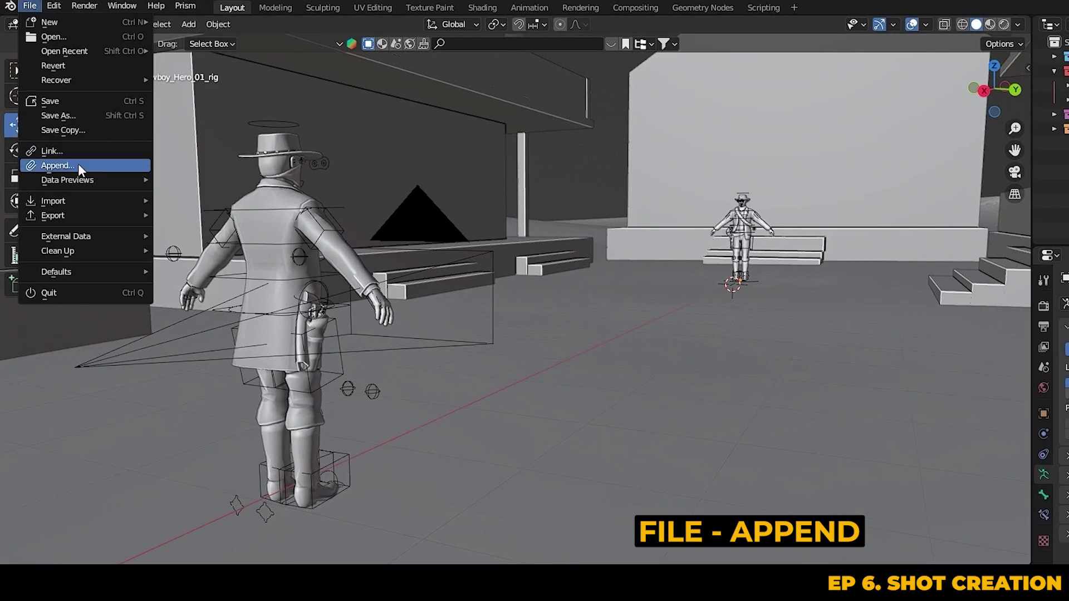
pyautogui.click(78, 164)
pyautogui.press('BackSpace')
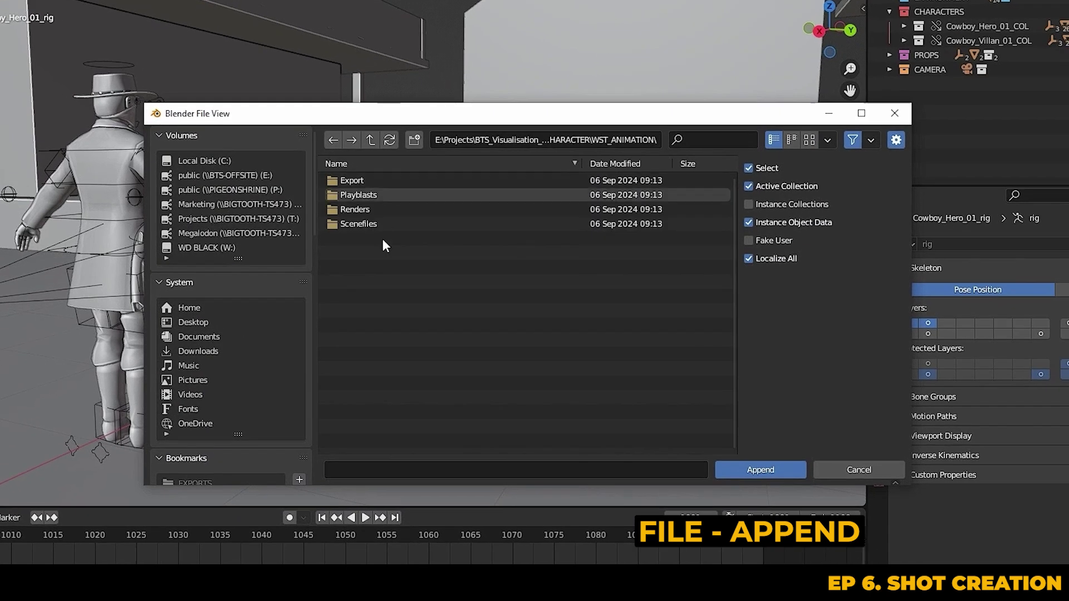
pyautogui.click(382, 220)
pyautogui.click(375, 180)
pyautogui.click(374, 181)
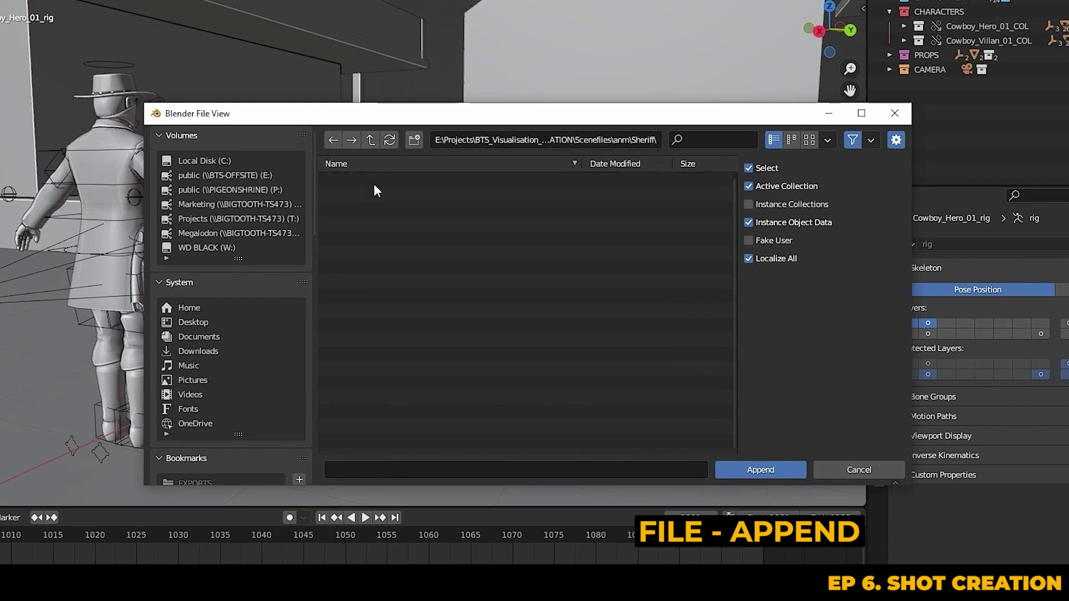
pyautogui.doubleClick(455, 326)
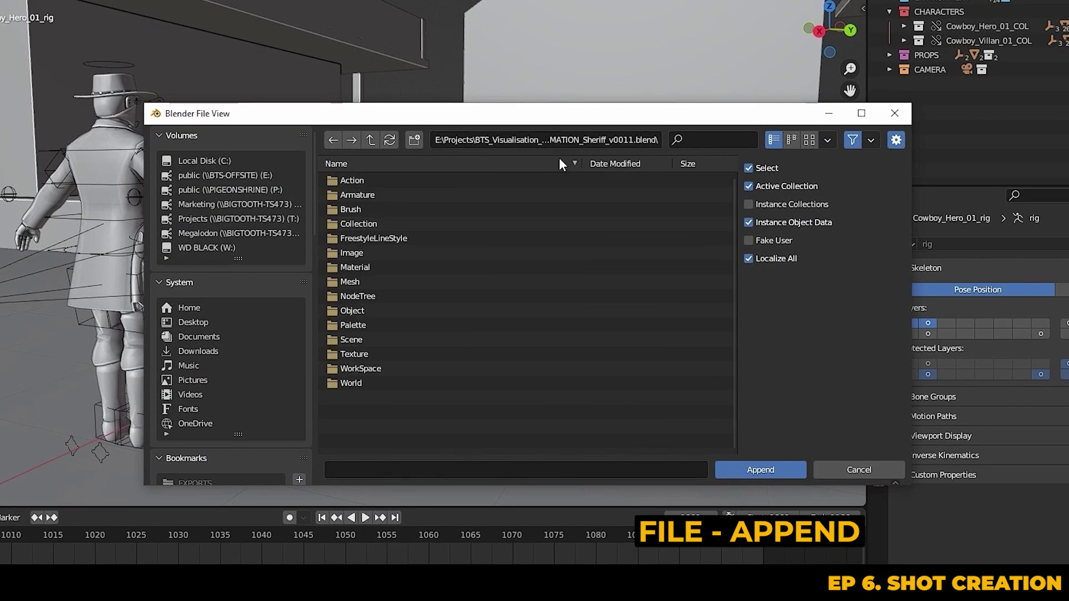
# Append the Hero_Preparing_to_Fire and Villian_Preparing_To_Draw actions from its Action folder.
pyautogui.click(382, 180)
pyautogui.scroll(-1, 523, 214)
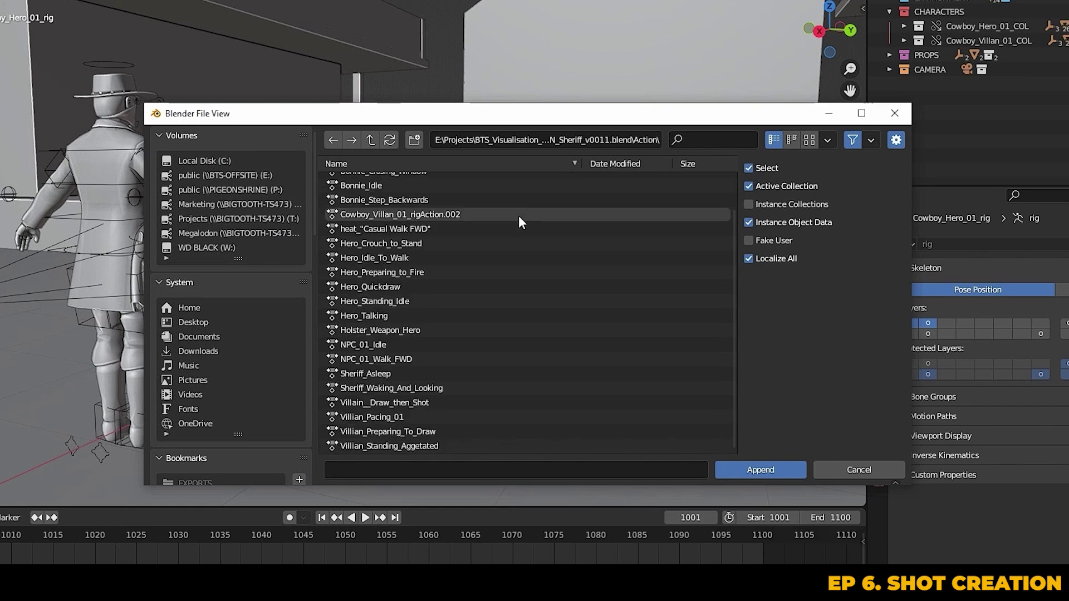
pyautogui.scroll(3, 453, 357)
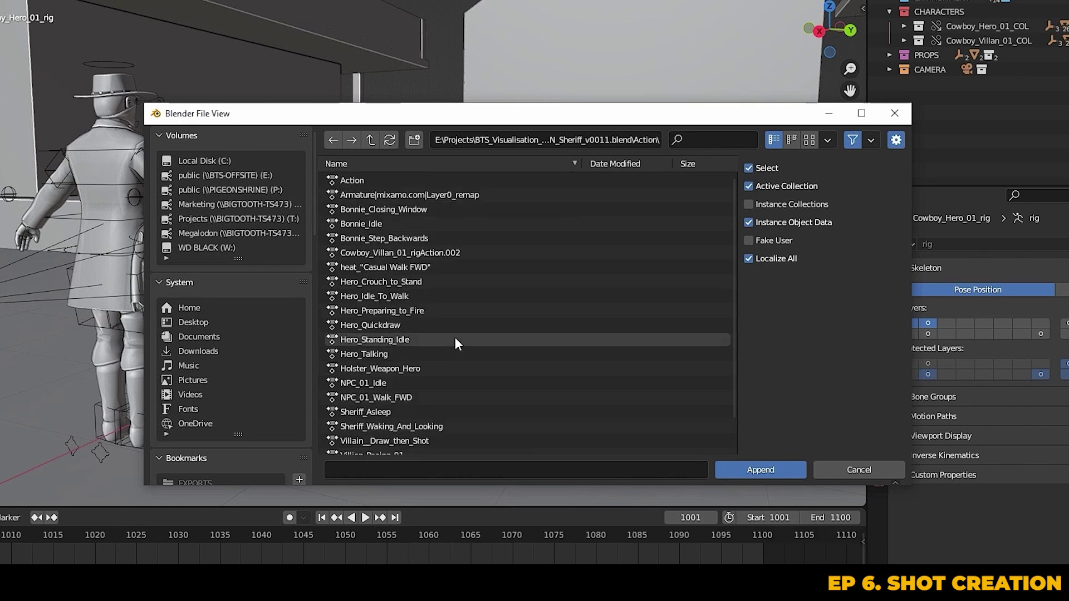
pyautogui.click(389, 309)
pyautogui.scroll(-3, 389, 308)
pyautogui.keyDown('ctrl'); pyautogui.click(409, 429); pyautogui.keyUp('ctrl')
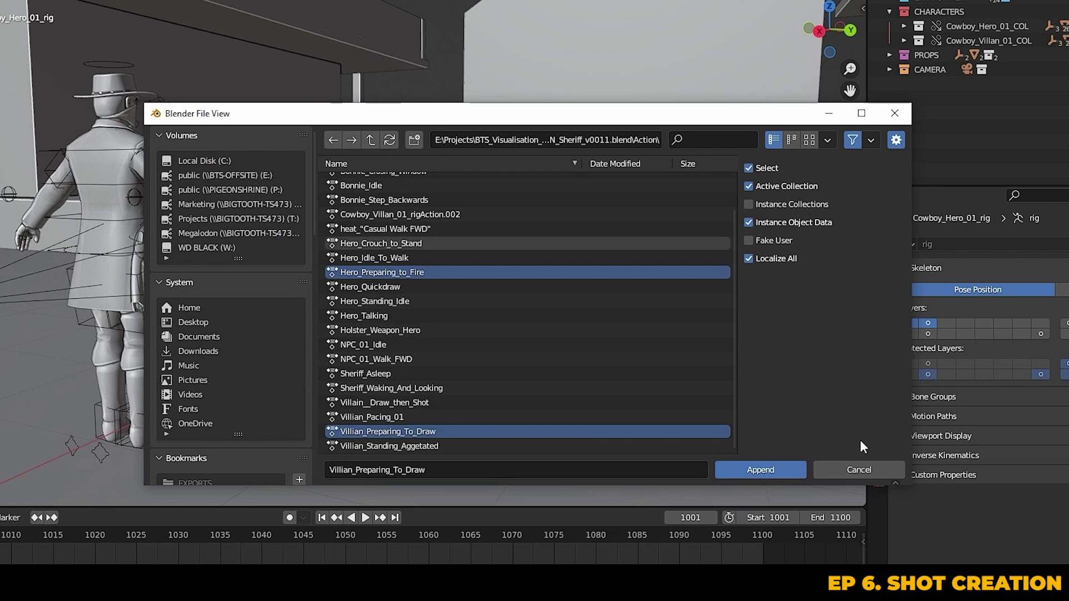
pyautogui.click(792, 469)
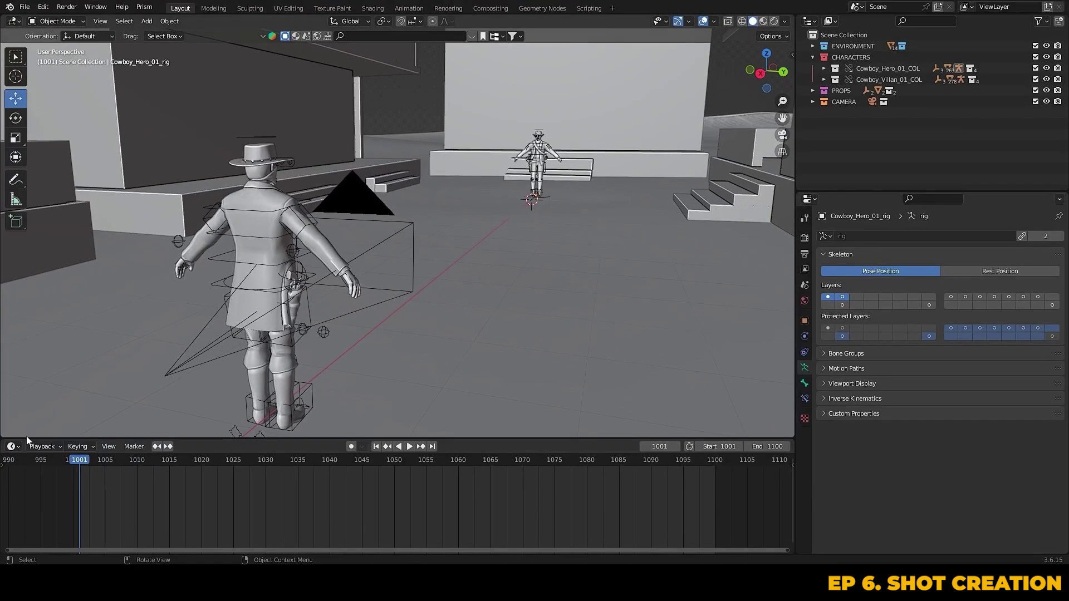
# Enlarge the timeline area and turn it into the Nonlinear Animation editor.
pyautogui.moveTo(26, 438); pyautogui.dragTo(27, 350)
pyautogui.click(12, 357)
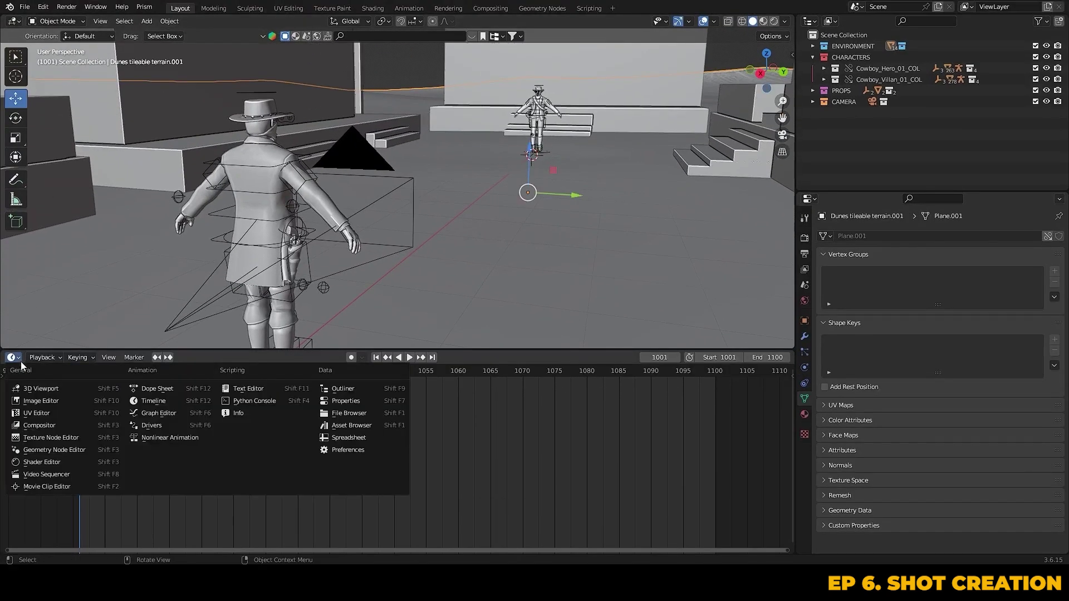
pyautogui.click(147, 438)
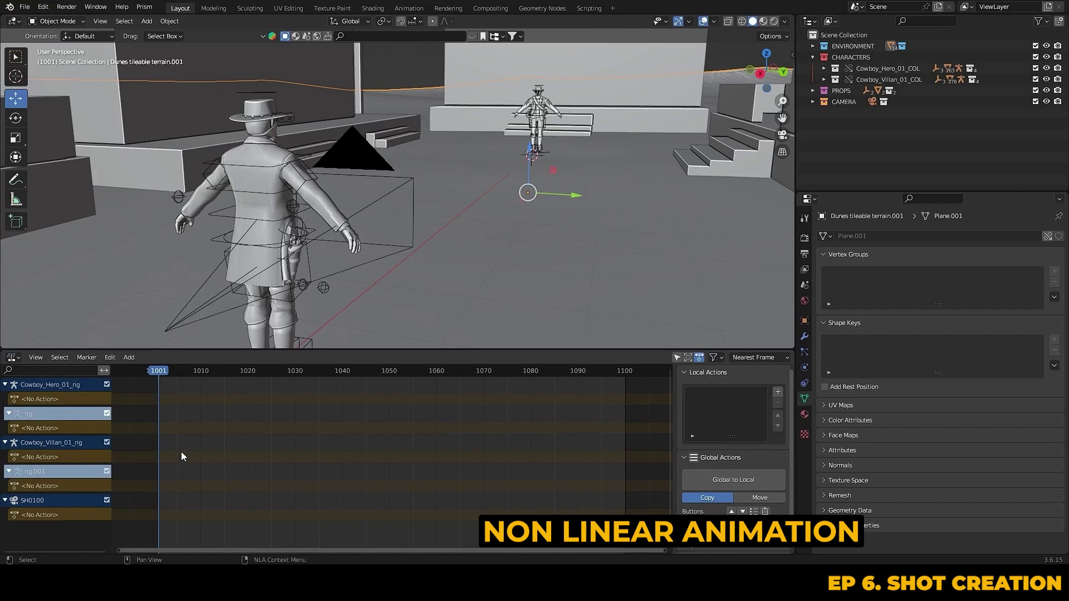
pyautogui.click(88, 412)
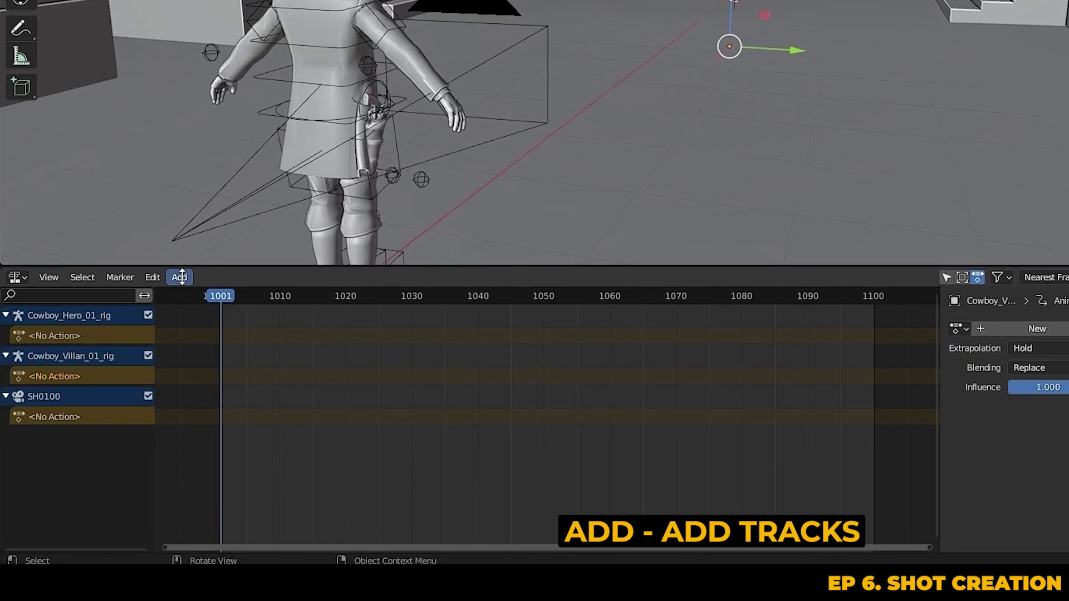
# Add a new villain rig track holding a Villian_Preparing_To_Draw action strip at frame 1001.
pyautogui.click(129, 357)
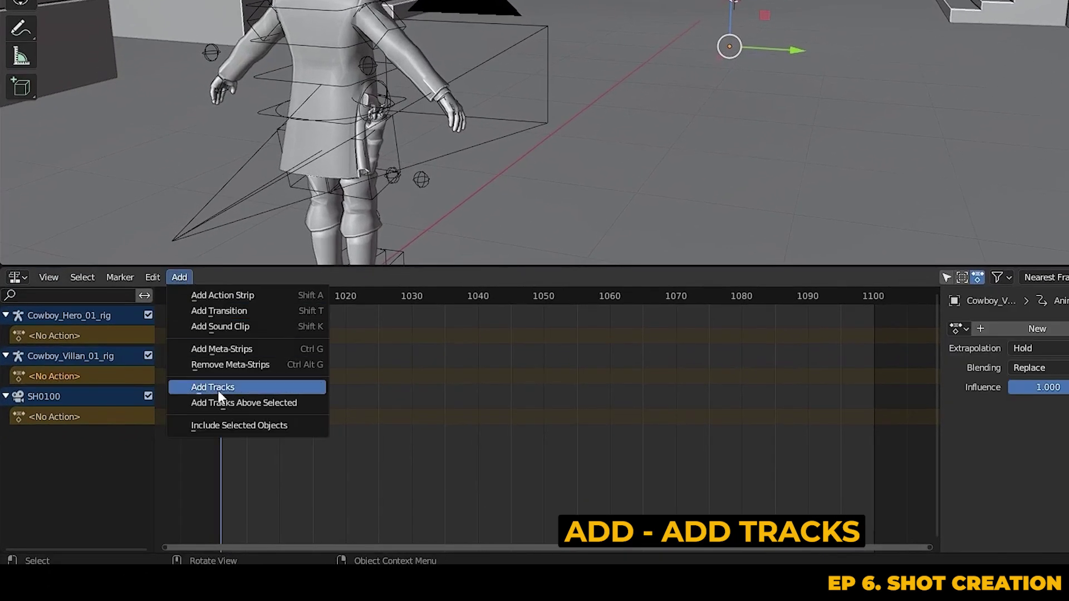
pyautogui.click(218, 388)
pyautogui.hotkey('shift', 'a')
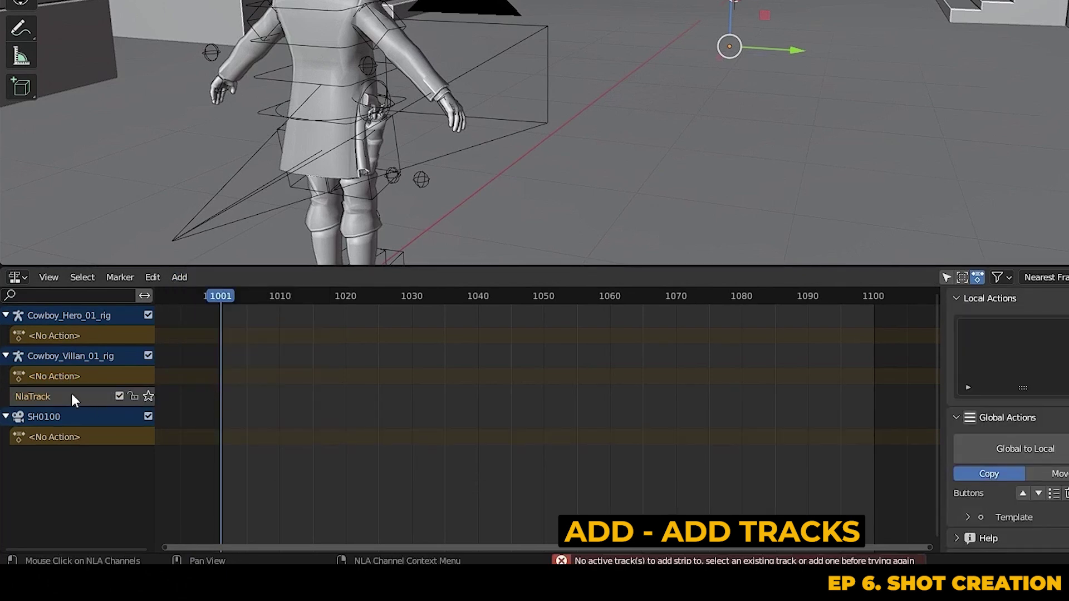
pyautogui.click(175, 281)
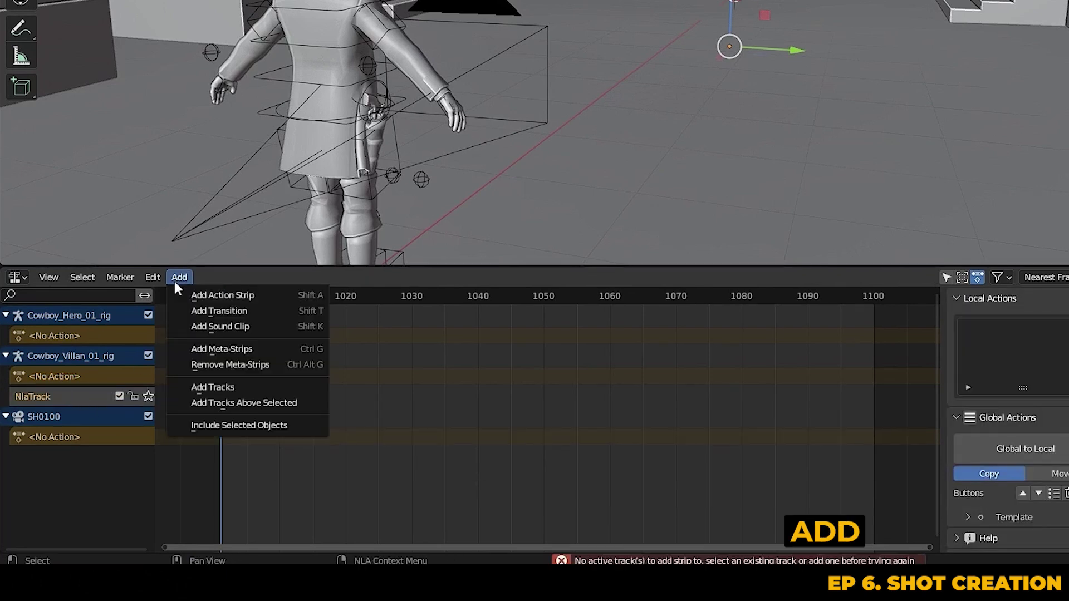
pyautogui.click(223, 295)
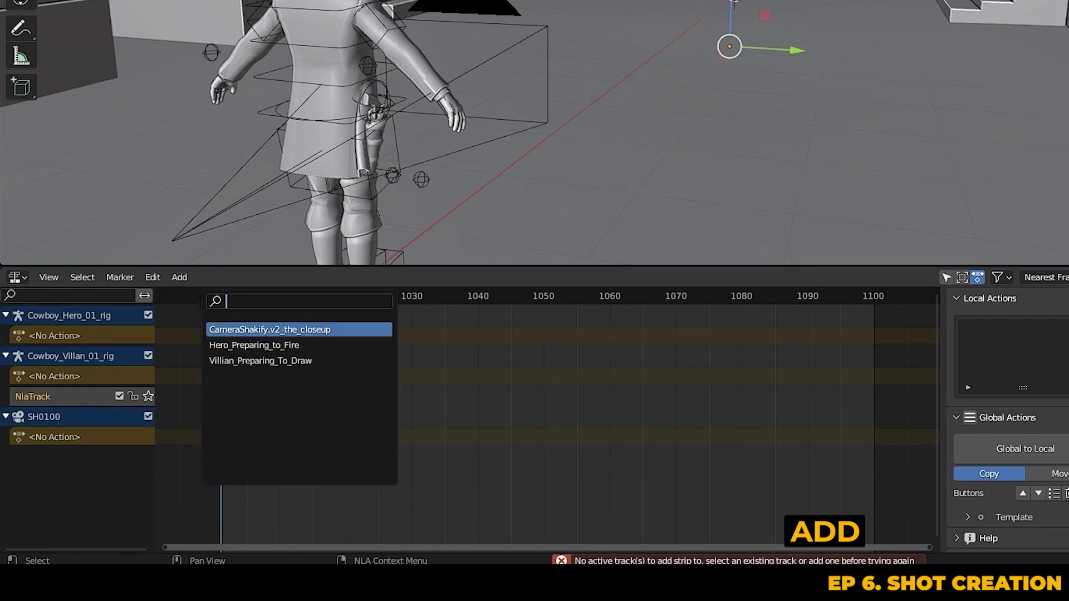
pyautogui.click(254, 361)
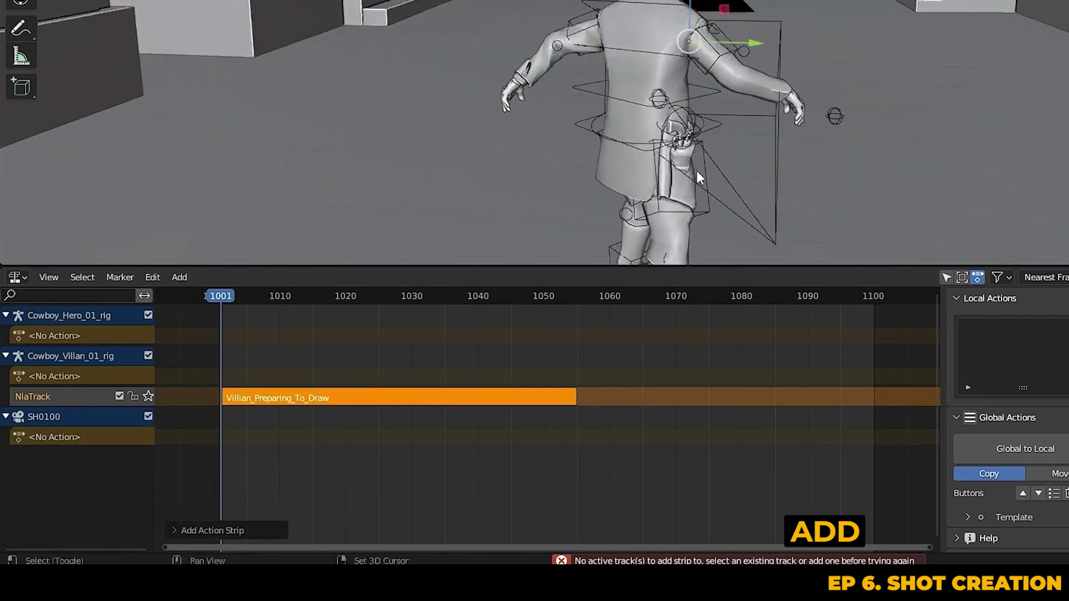
pyautogui.scroll(-3, 724, 167)
# Preview the new strip and snap the villain's arm from IK to FK.
pyautogui.press('space')
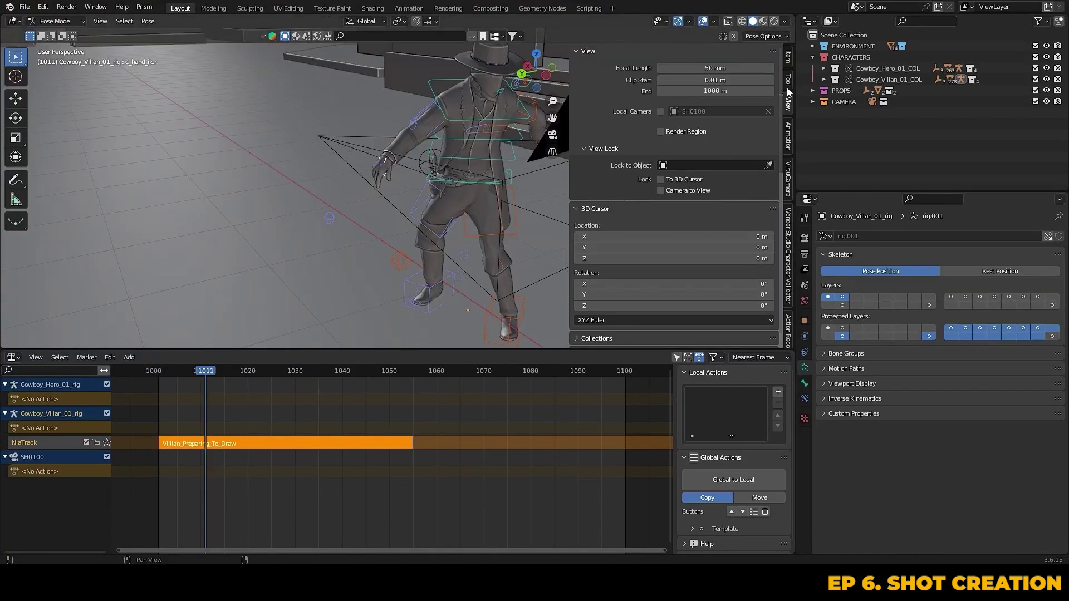
pyautogui.click(787, 89)
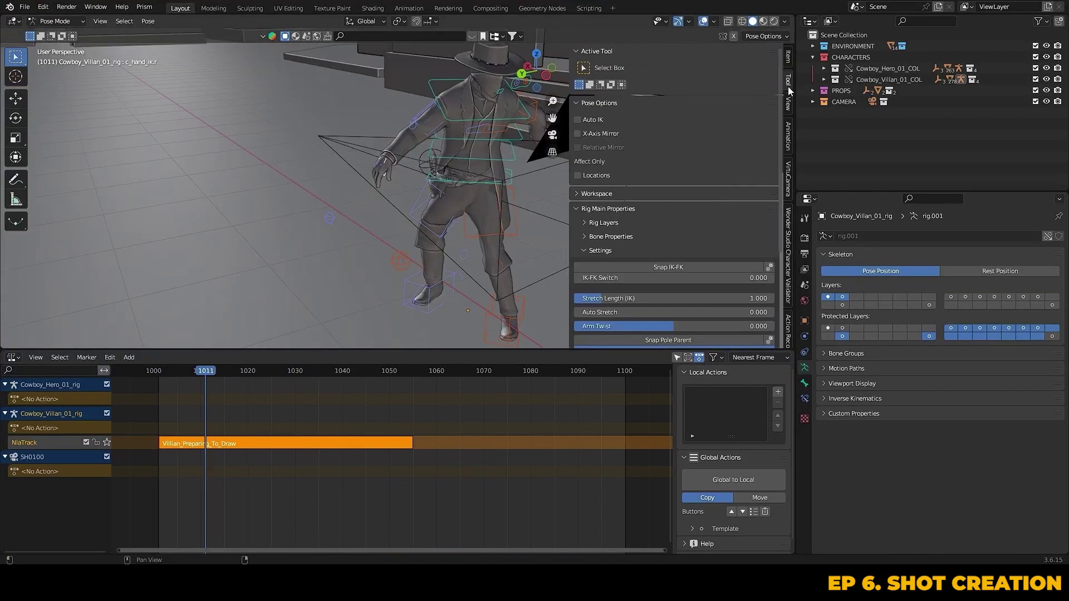
pyautogui.click(667, 270)
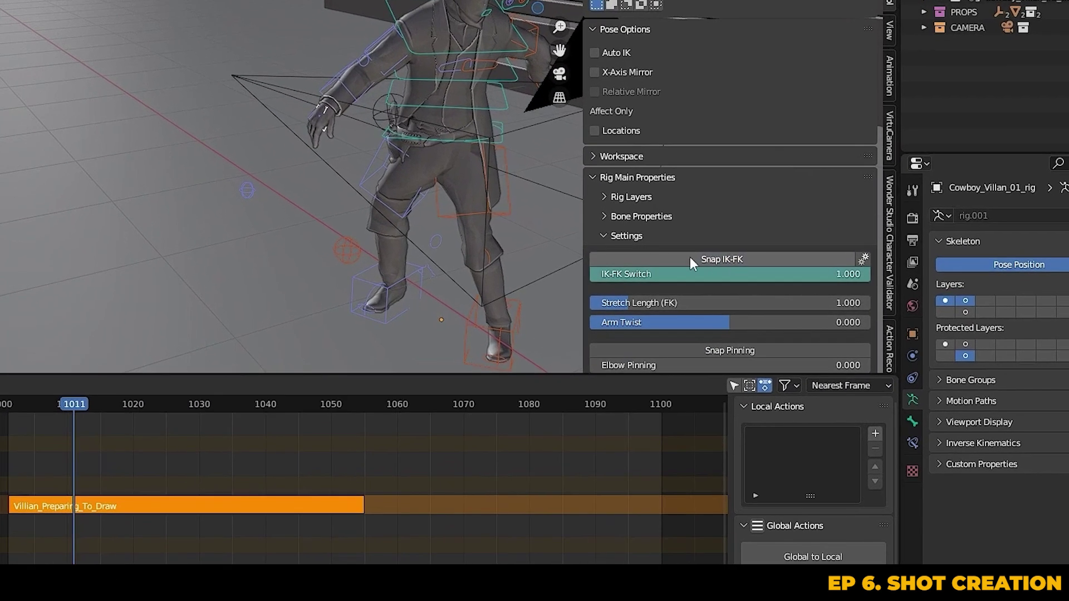
pyautogui.moveTo(394, 238); pyautogui.dragTo(298, 203, button='middle')
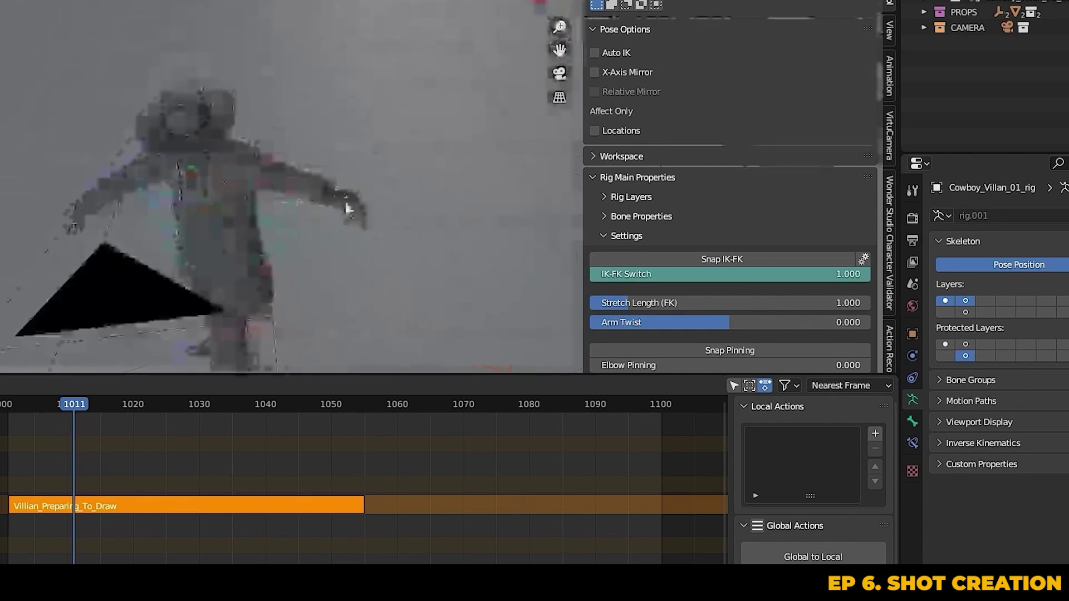
pyautogui.click(362, 212)
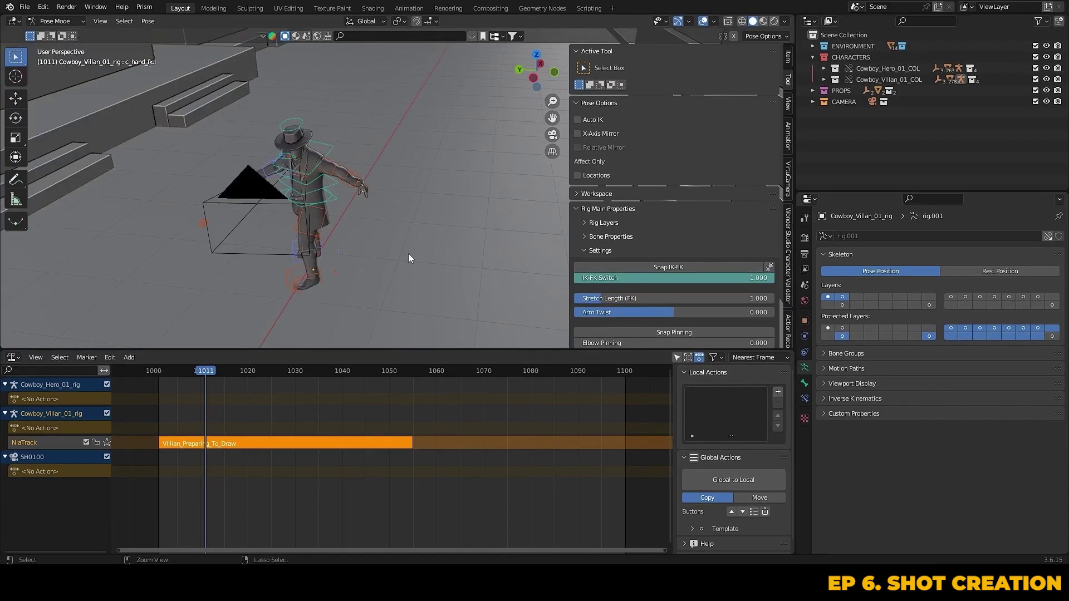
# Return to Object Mode, select the SH0100 camera and look through it.
pyautogui.hotkey('ctrl', 'Tab')
pyautogui.click(405, 252)
pyautogui.press('space')
pyautogui.scroll(5, 399, 232)
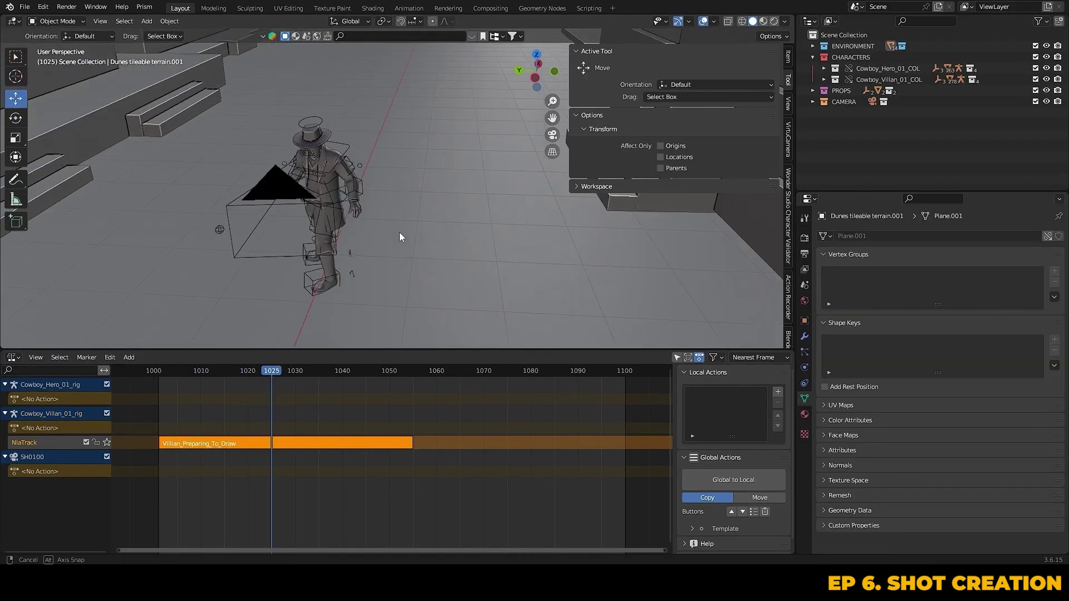
pyautogui.moveTo(399, 232); pyautogui.dragTo(536, 245, button='middle')
pyautogui.moveTo(486, 189); pyautogui.dragTo(462, 218, button='middle')
pyautogui.click(439, 231)
pyautogui.press('KP_0')
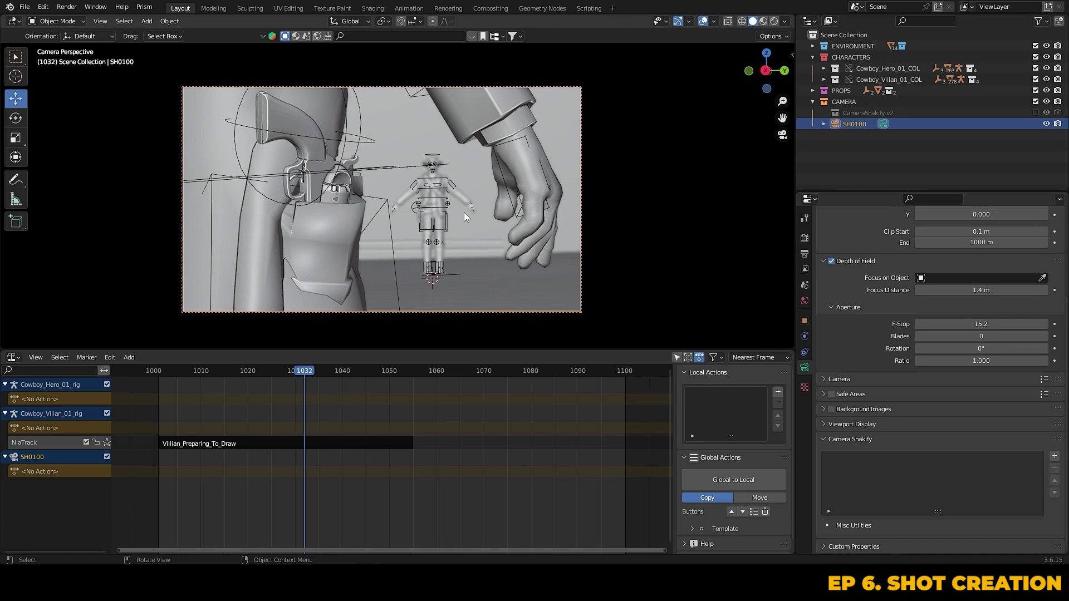
# Set the Villian_Preparing_To_Draw strip's Repeat to 2 and play the shot from frame 1001.
pyautogui.keyDown('shift'); pyautogui.moveTo(431, 220); pyautogui.dragTo(486, 229, button='middle'); pyautogui.keyUp('shift')
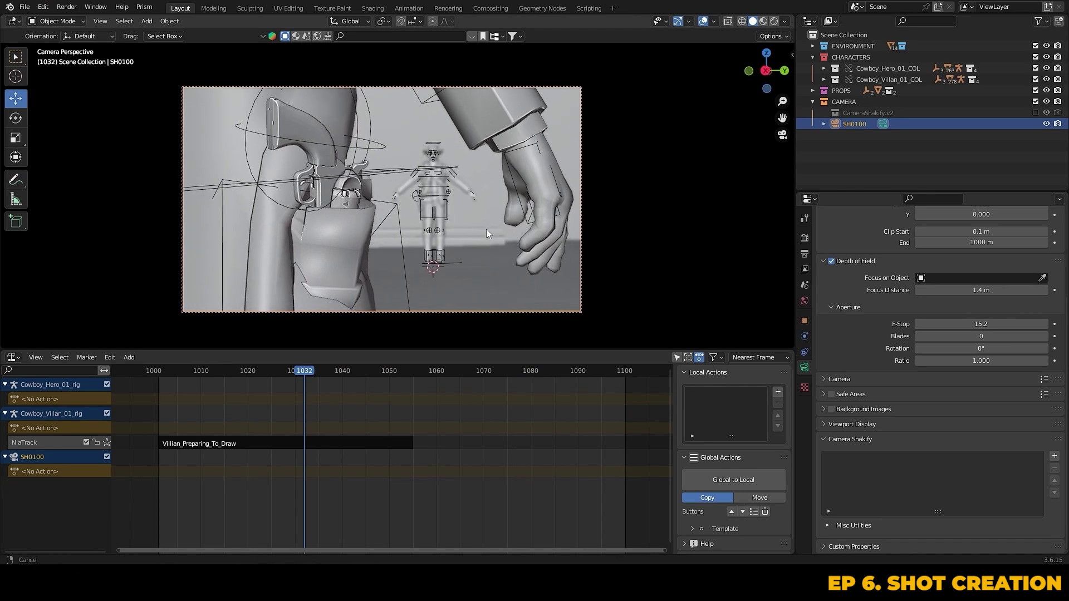
pyautogui.moveTo(307, 415); pyautogui.dragTo(414, 432)
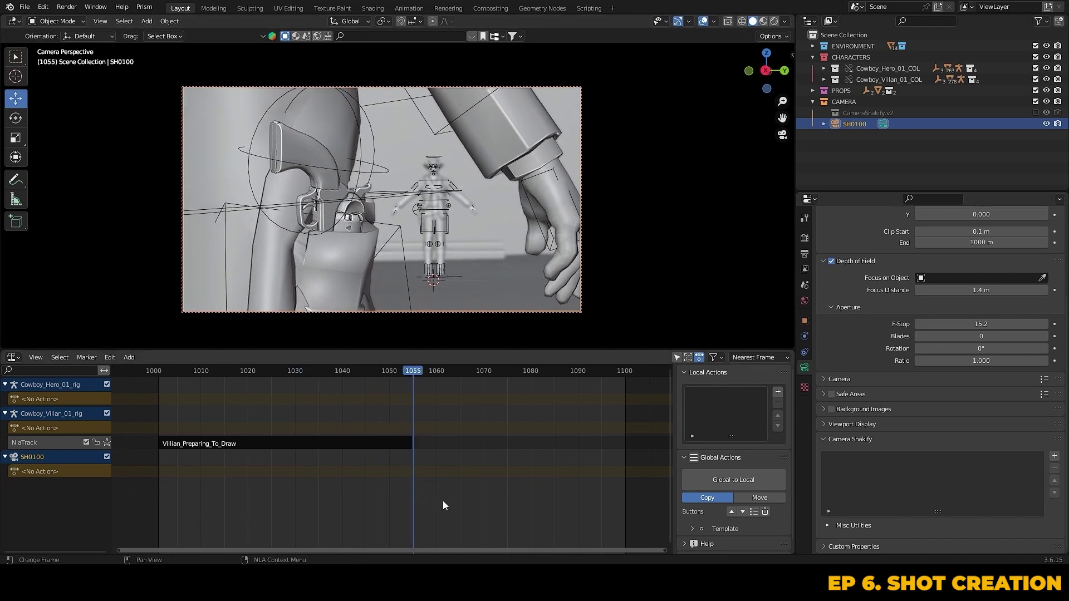
pyautogui.click(385, 443)
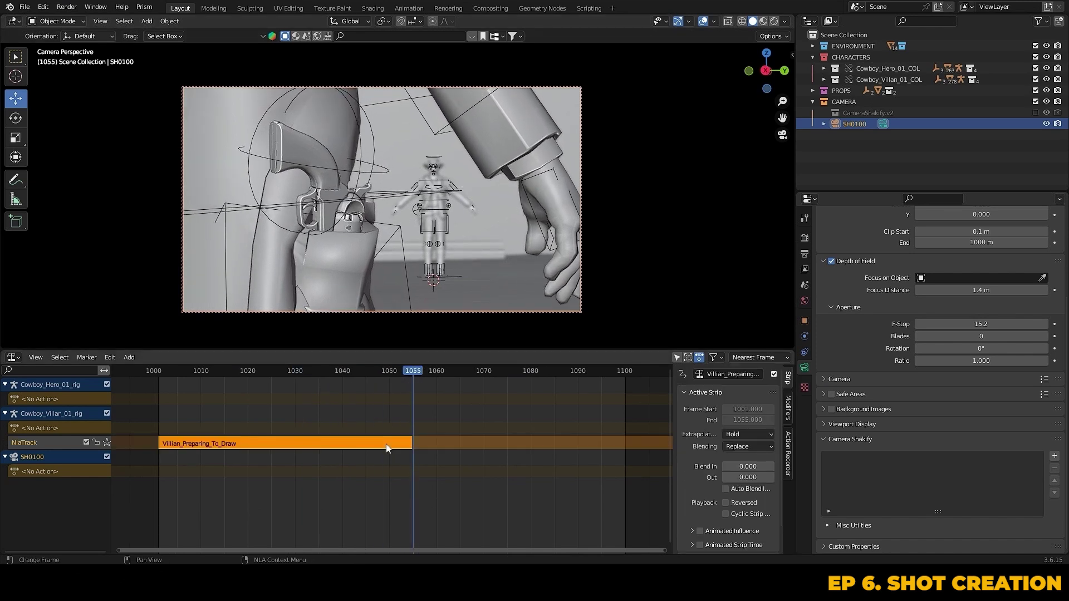
pyautogui.scroll(-5, 729, 462)
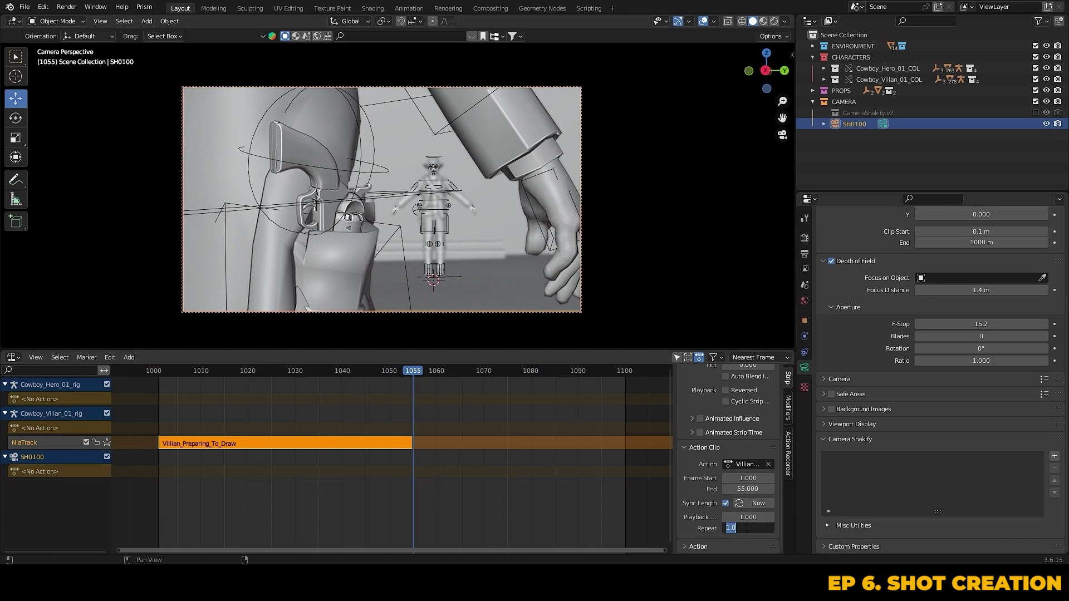
pyautogui.press('Return')
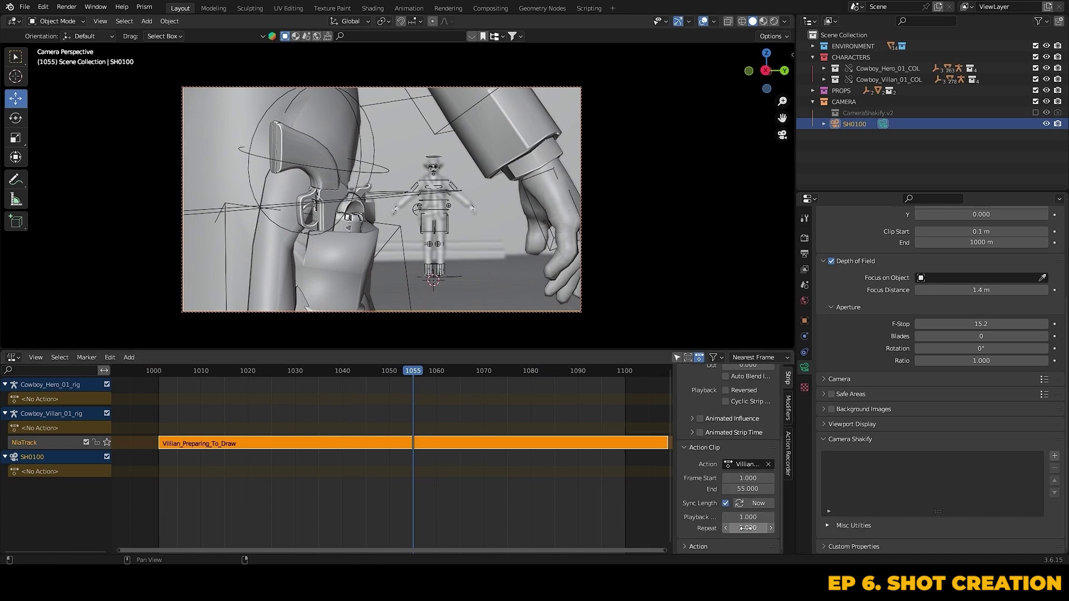
pyautogui.click(516, 486)
pyautogui.press('space')
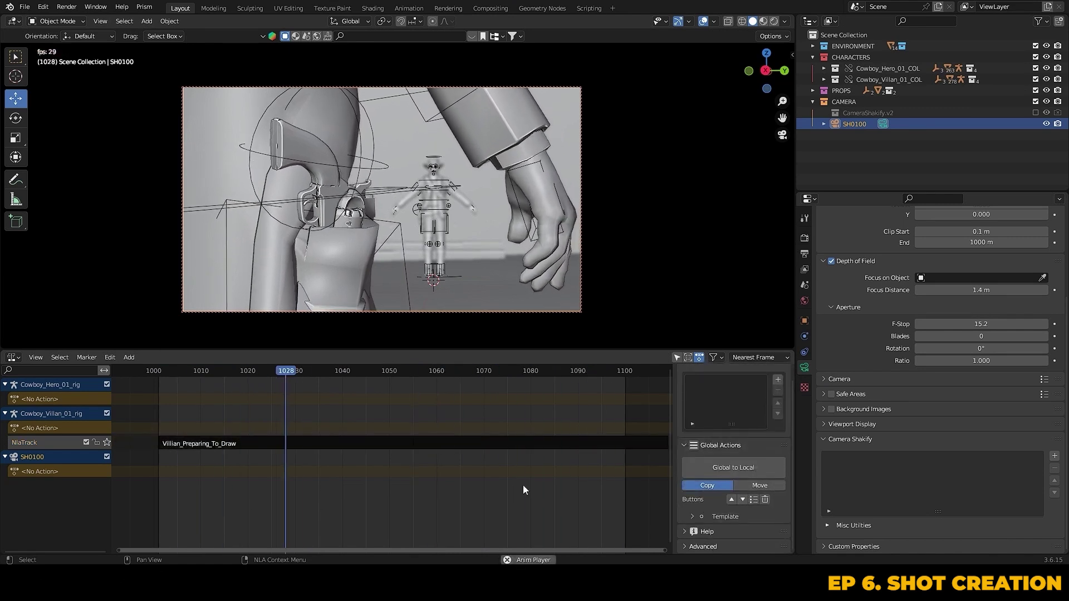
pyautogui.press('Escape')
pyautogui.scroll(5, 876, 440)
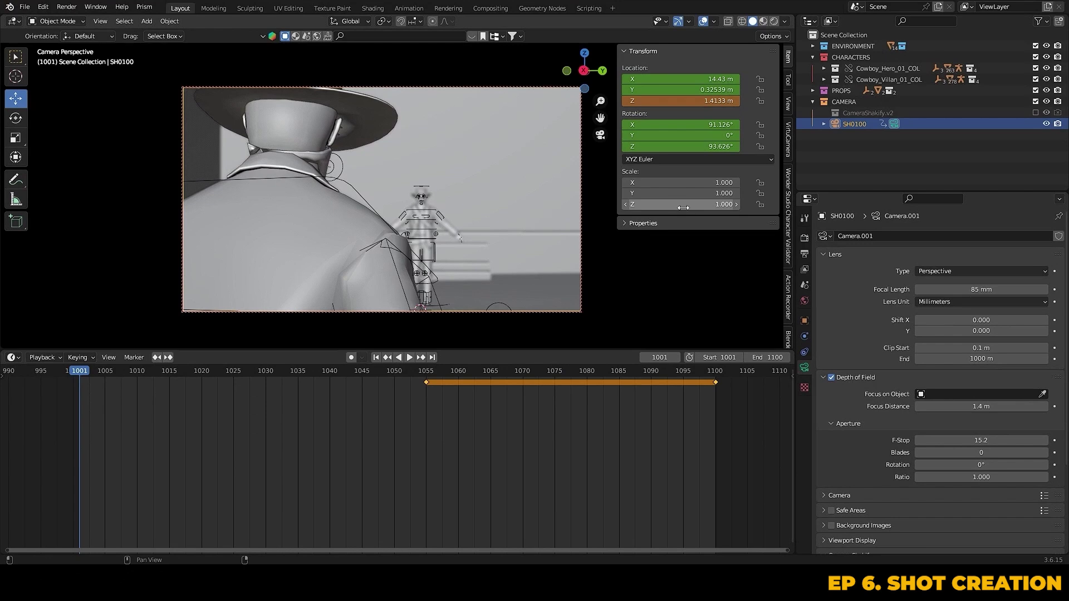
# Keyframe the SH0100 camera's location and rotation at frame 1001, then play back its move.
pyautogui.press('i')
pyautogui.rightClick(721, 134)
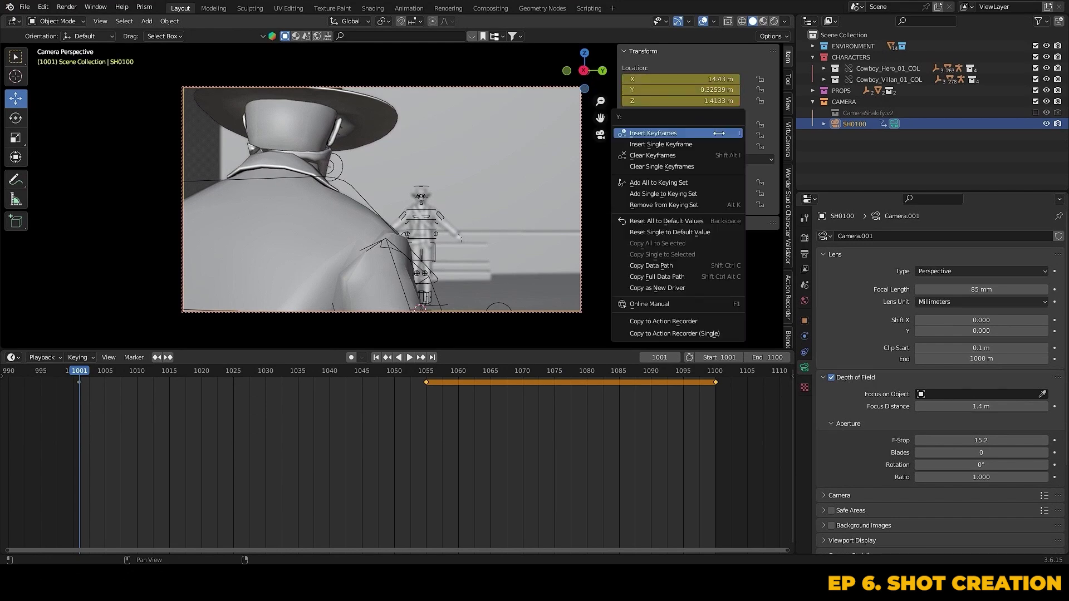
pyautogui.click(719, 134)
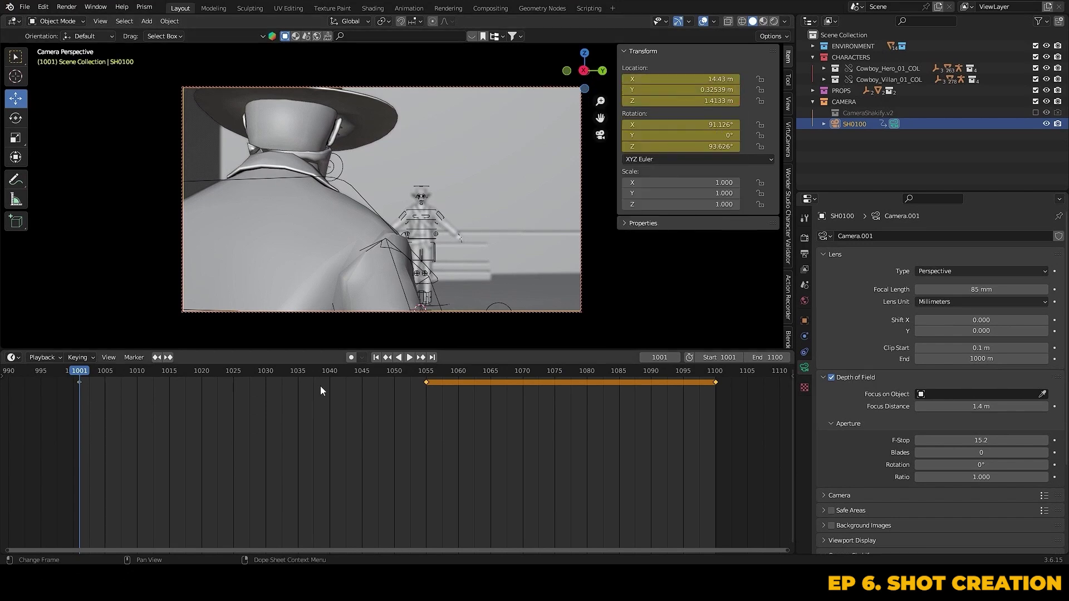
pyautogui.click(119, 450)
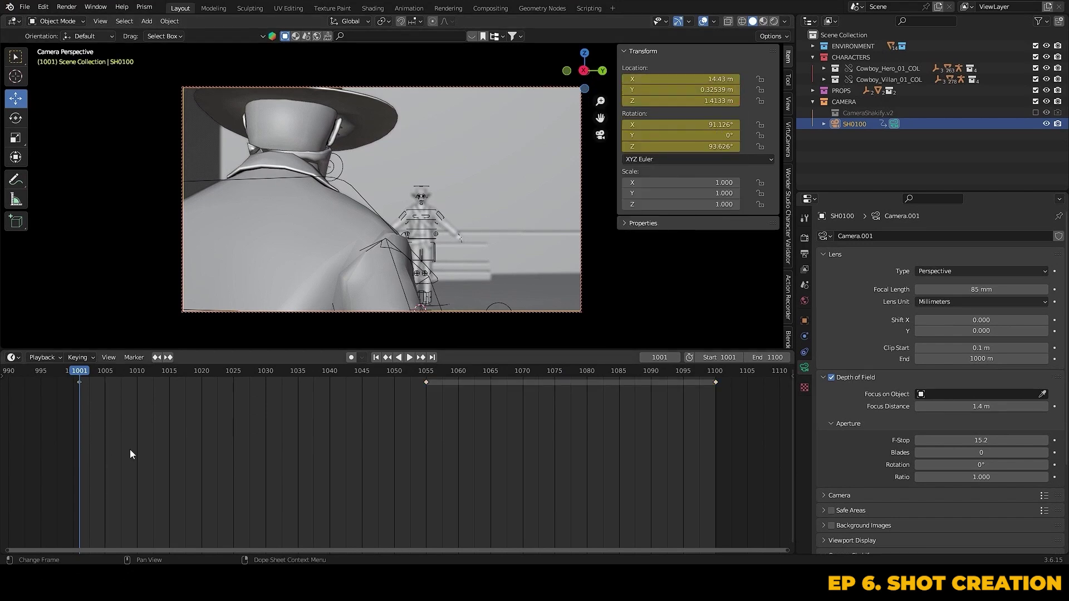
pyautogui.press('space')
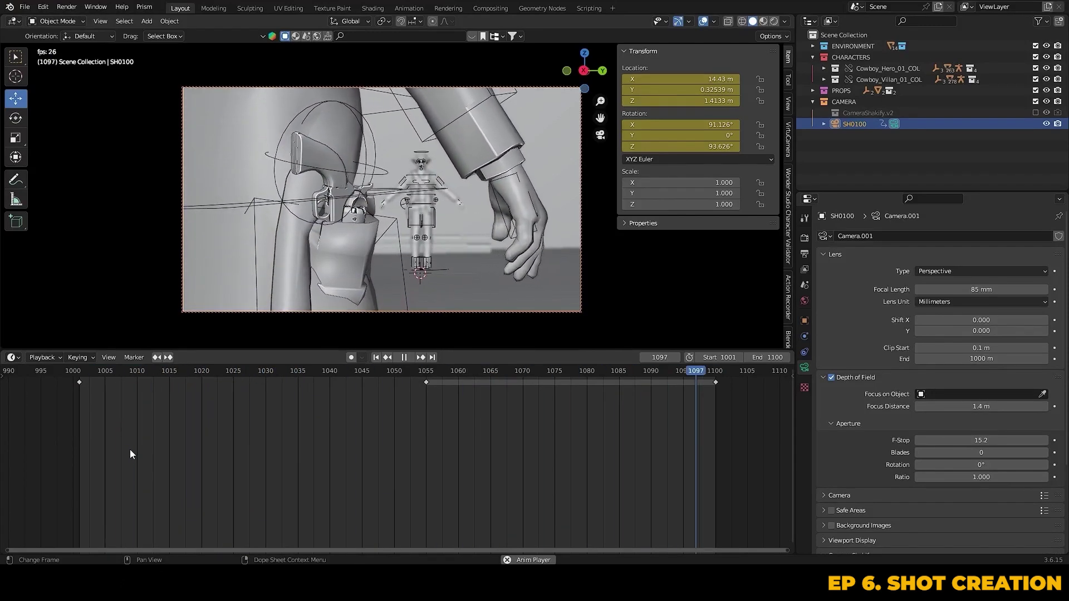
pyautogui.press('Escape')
pyautogui.moveTo(125, 415); pyautogui.dragTo(53, 380)
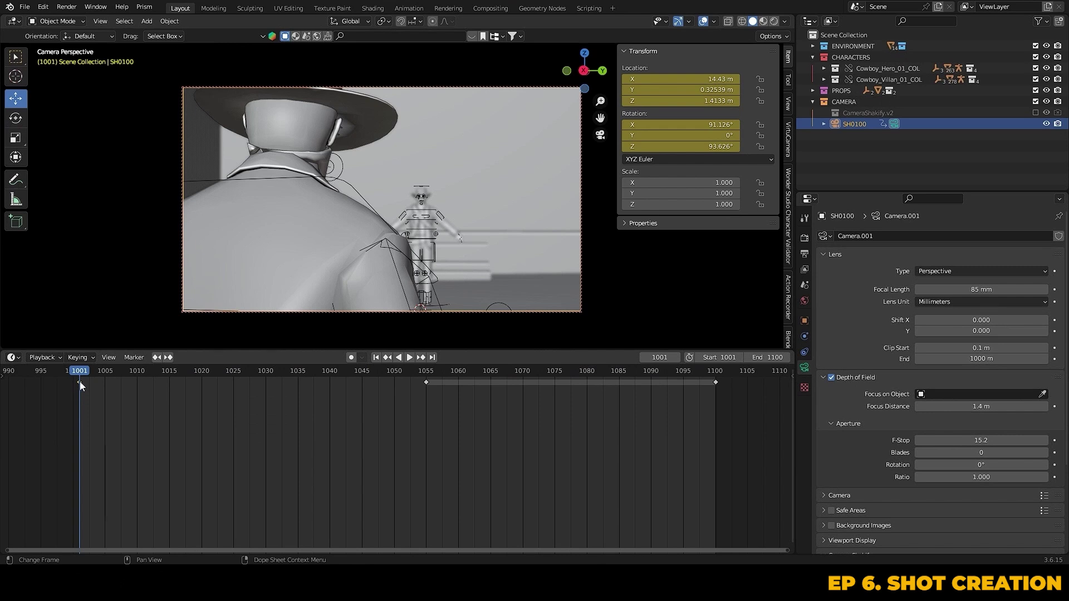
# Set the selected camera keyframes to Linear interpolation and play back the move.
pyautogui.rightClick(79, 382)
pyautogui.moveTo(35, 443)
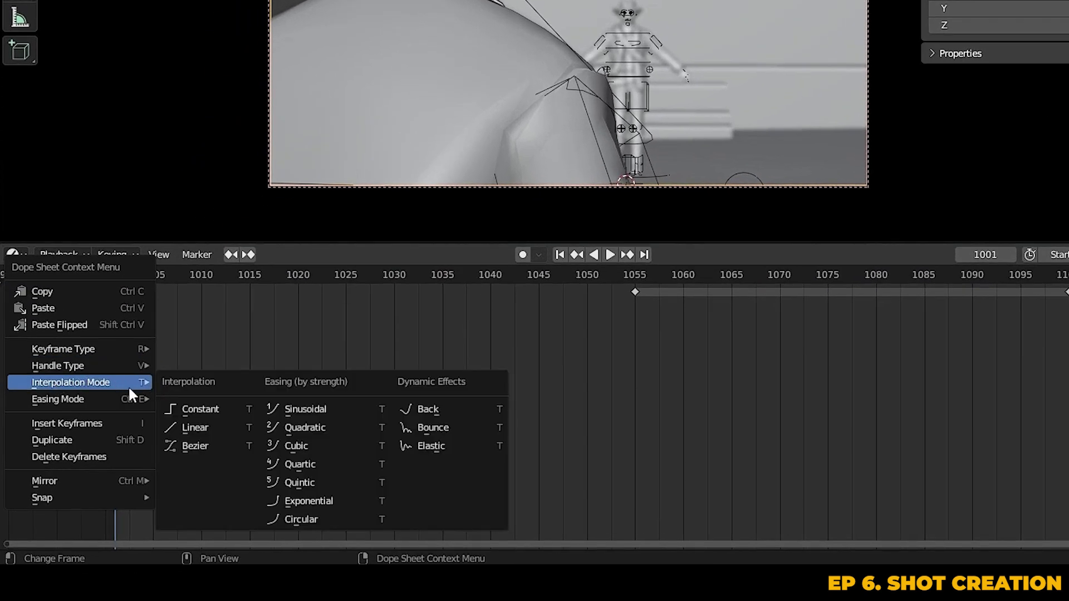
pyautogui.click(204, 427)
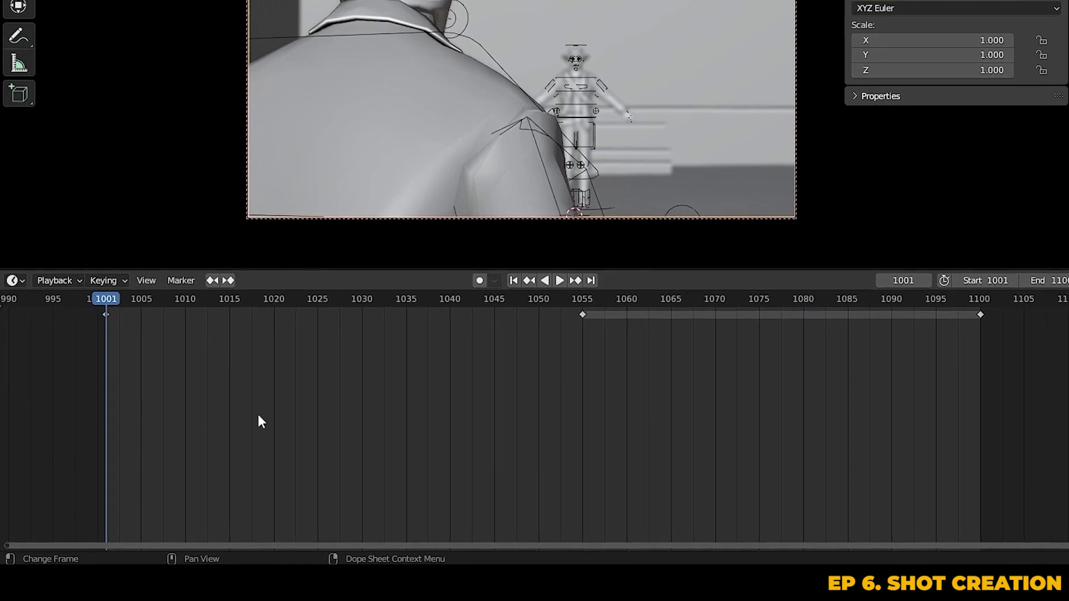
pyautogui.press('space')
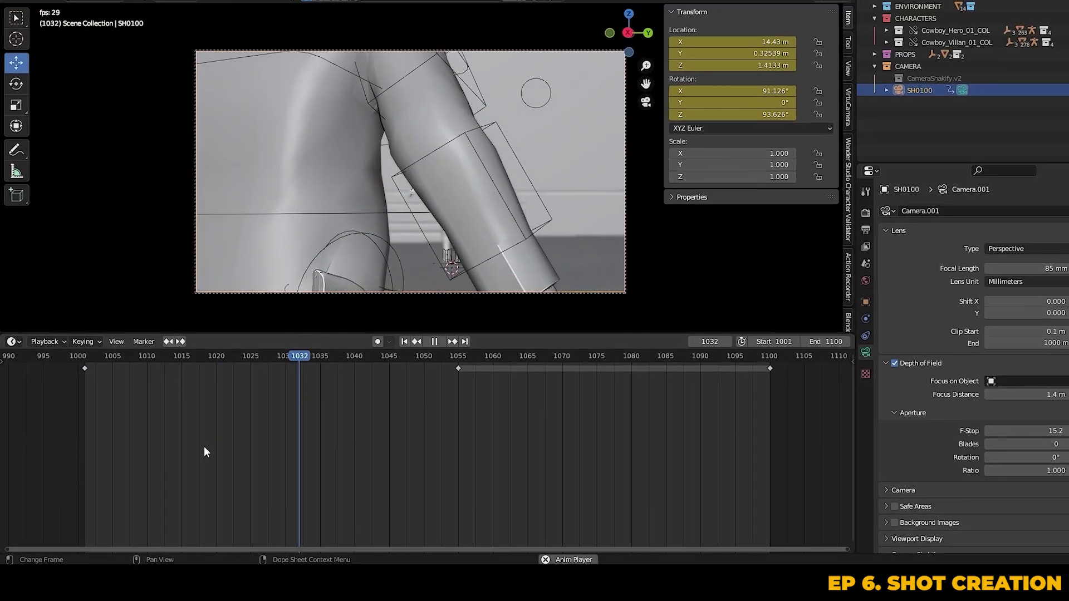
pyautogui.press('Escape')
# In the Graph Editor, slide the camera keys later and rotate a Z Location handle to ease the curve.
pyautogui.hotkey('ctrl', 'Tab')
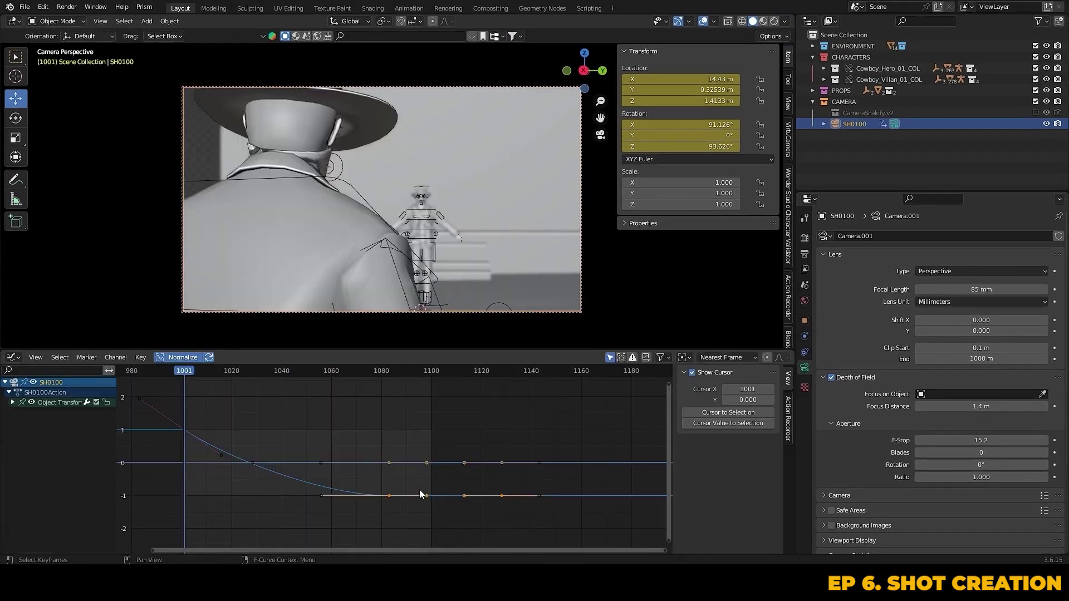
pyautogui.moveTo(421, 494); pyautogui.dragTo(582, 496)
pyautogui.press('space')
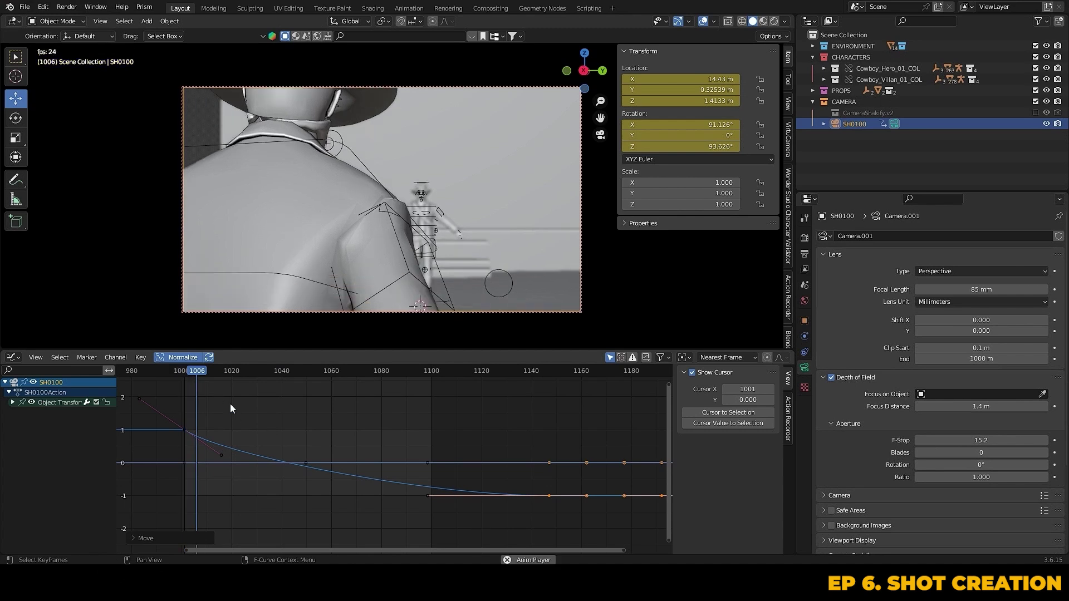
pyautogui.click(224, 461)
pyautogui.click(220, 456)
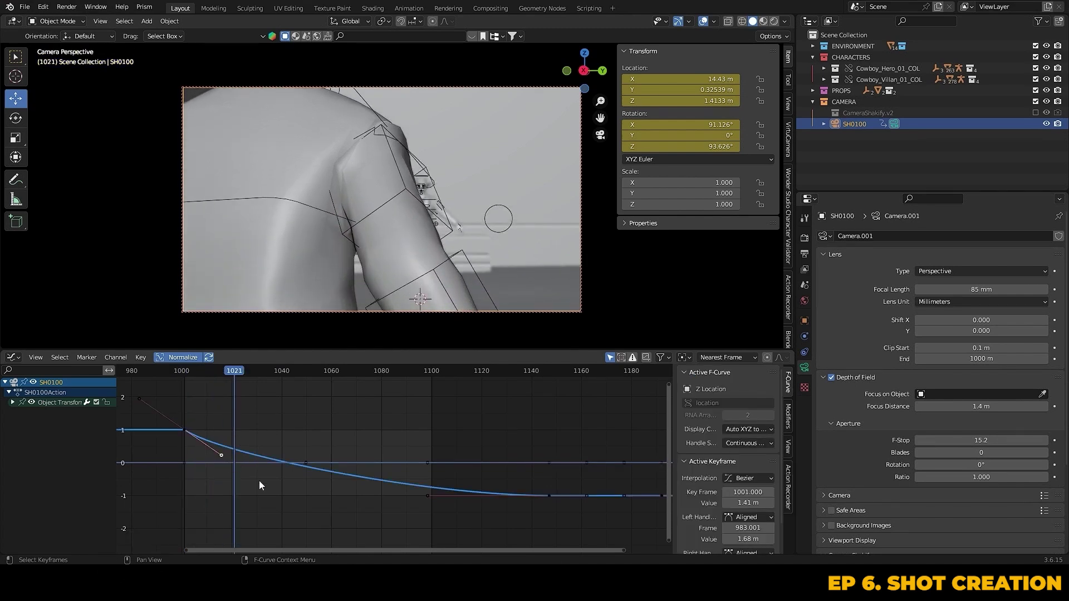
pyautogui.press('r')
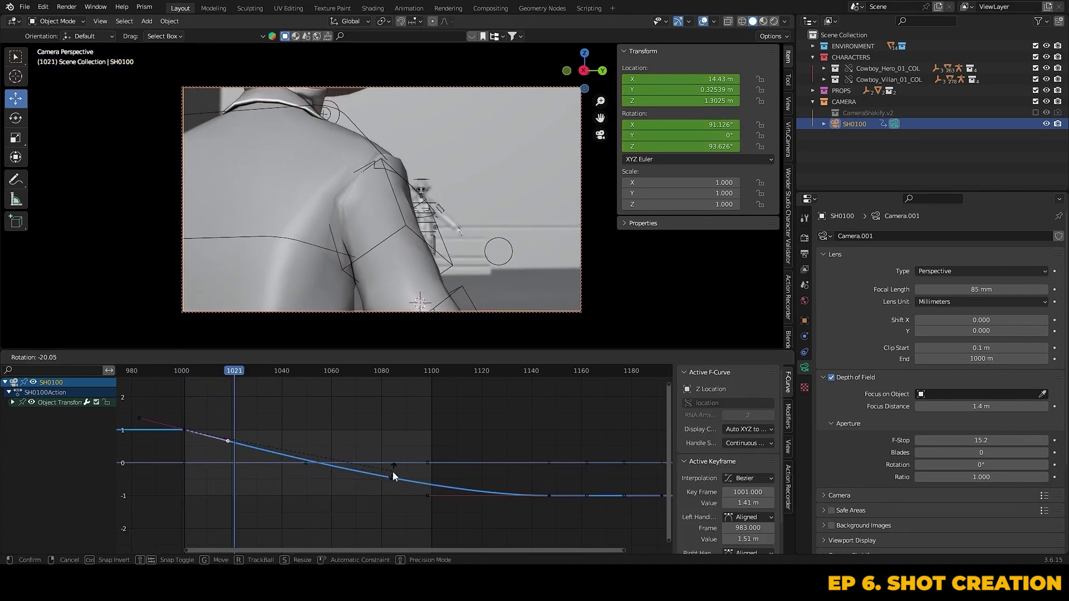
pyautogui.click(392, 473)
pyautogui.click(347, 413)
pyautogui.scroll(-4, 368, 420)
pyautogui.press('space')
pyautogui.moveTo(472, 349); pyautogui.dragTo(472, 322)
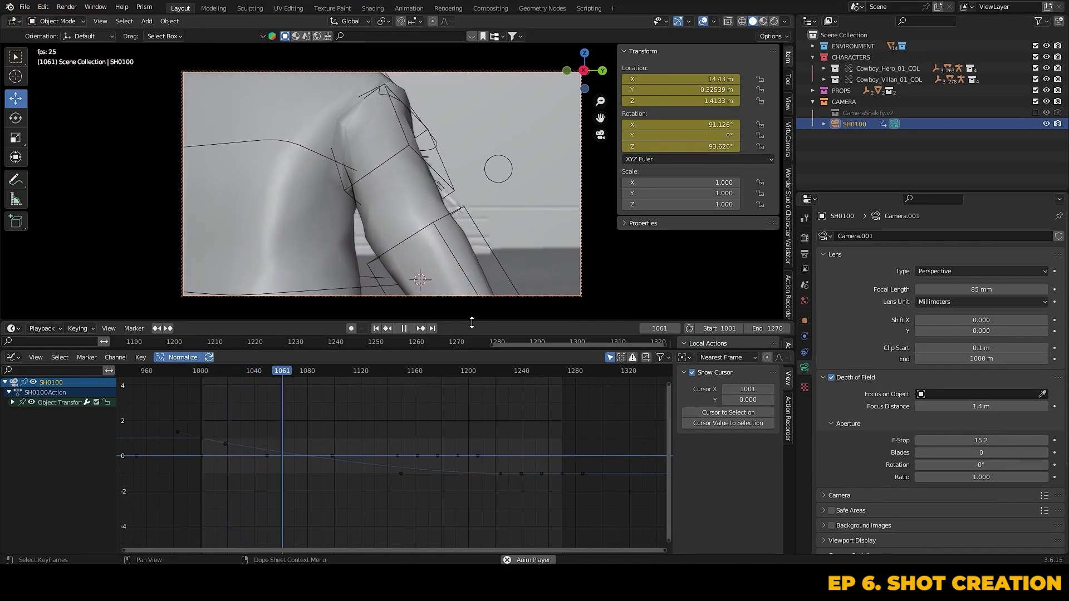
# Switch off the 3D viewport overlays while the camera move plays.
pyautogui.click(704, 21)
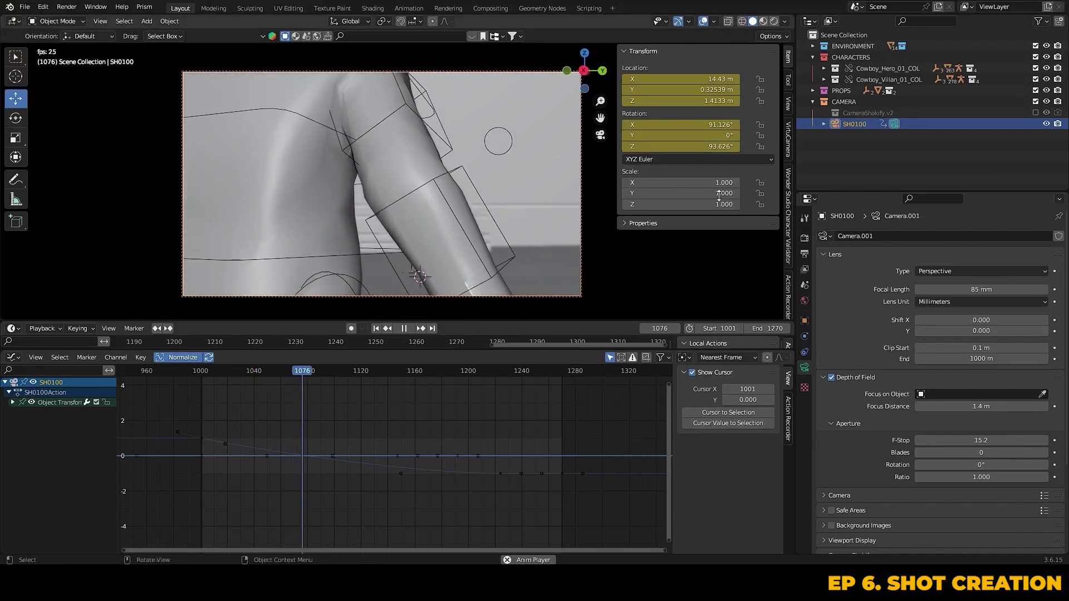
pyautogui.click(705, 22)
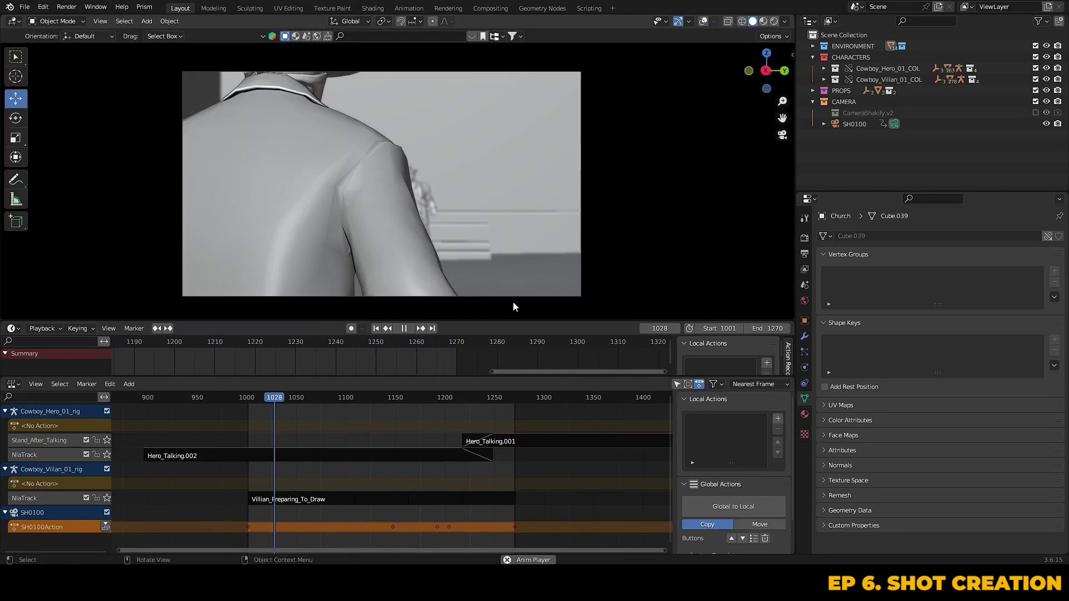
# Move both Hero_Talking strips about 16 frames earlier in the NLA editor.
pyautogui.click(413, 398)
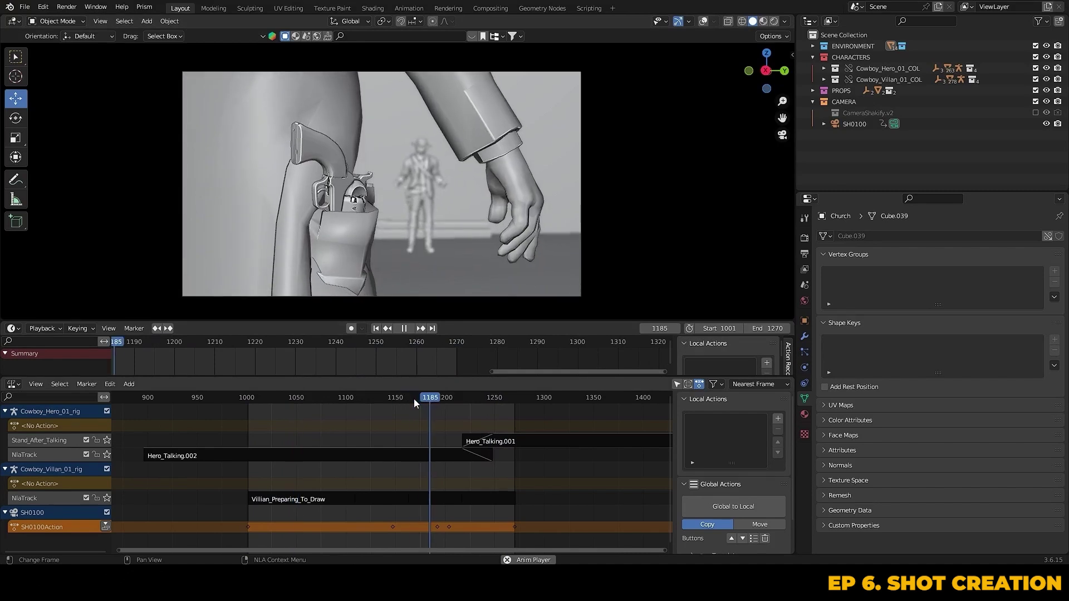
pyautogui.press('space')
pyautogui.moveTo(520, 483); pyautogui.dragTo(460, 429)
pyautogui.press('g')
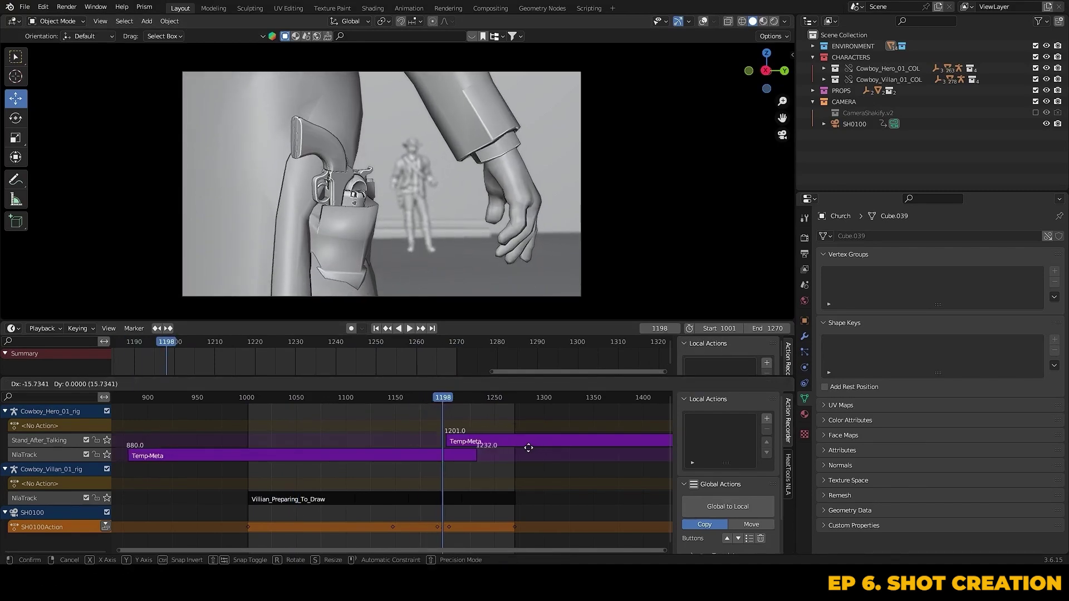
pyautogui.click(527, 447)
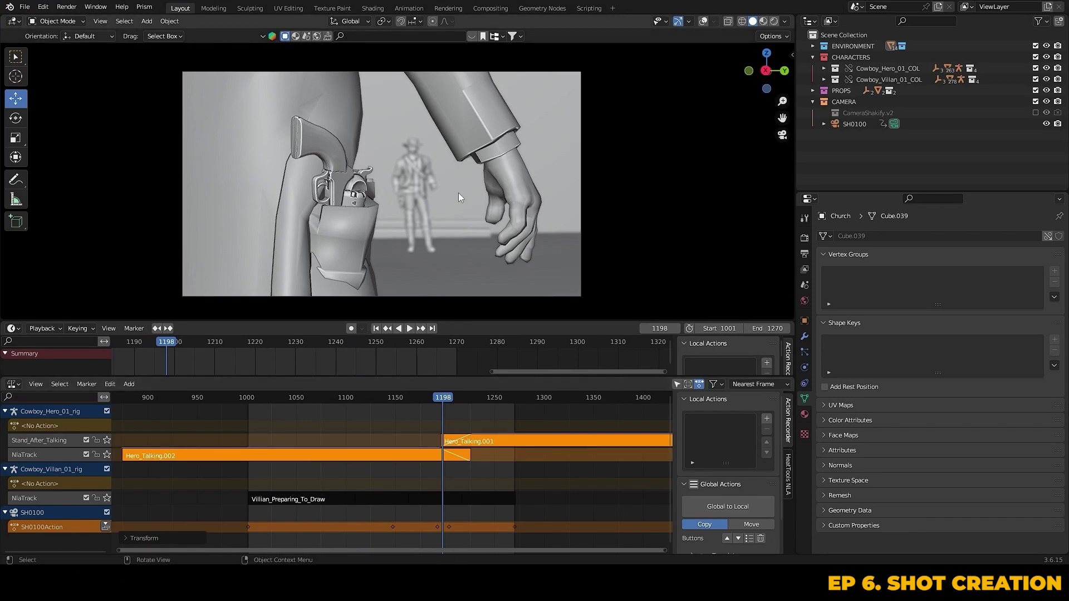
pyautogui.click(463, 427)
# Replay from frame 1192 and turn on shadows in the viewport shading options.
pyautogui.click(437, 400)
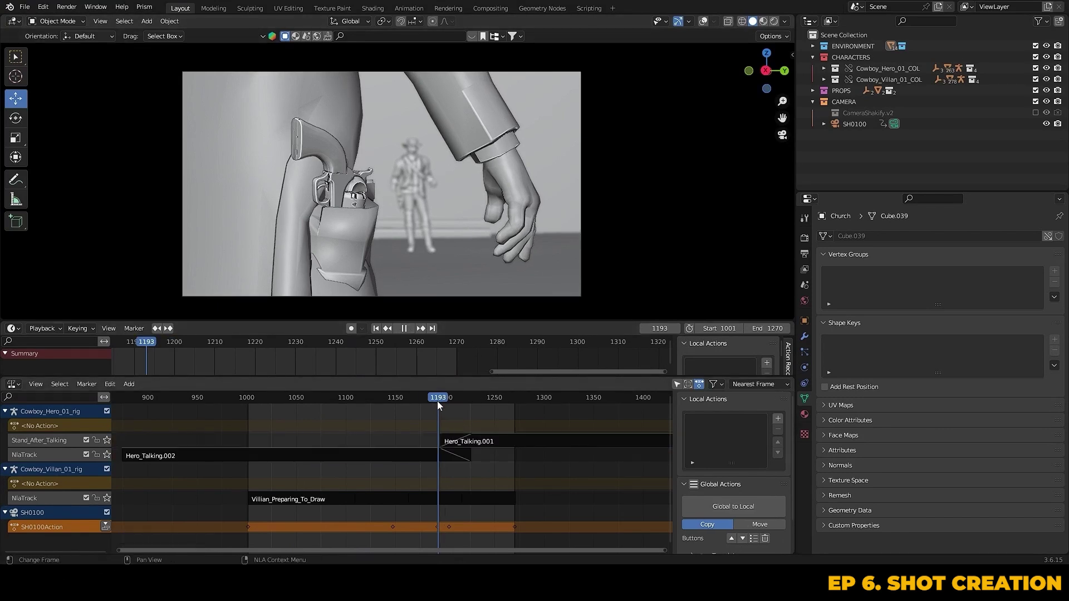
pyautogui.press('space')
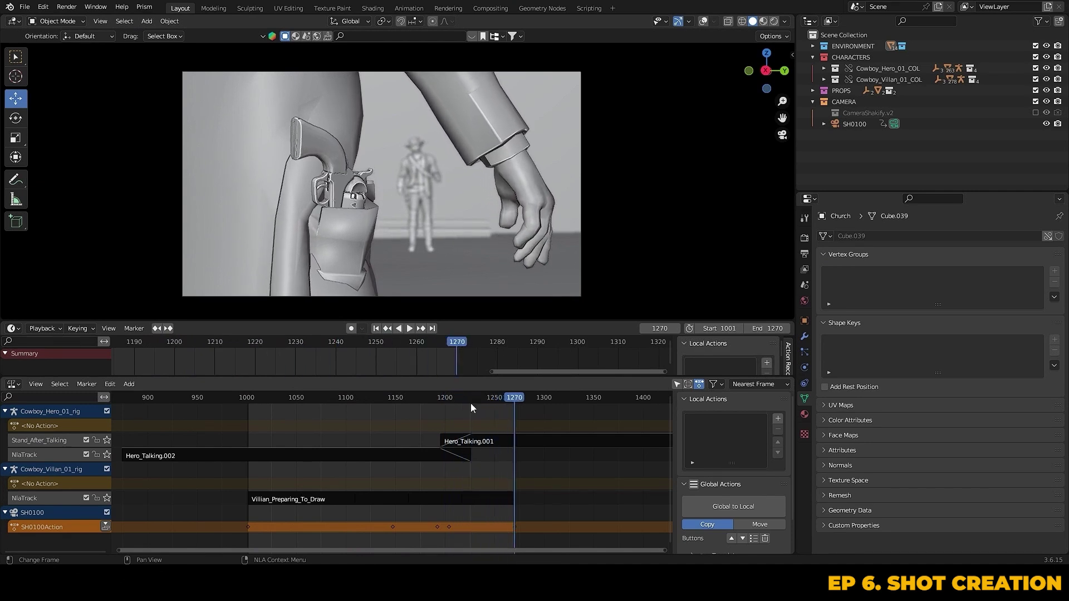
pyautogui.moveTo(513, 399); pyautogui.dragTo(507, 401)
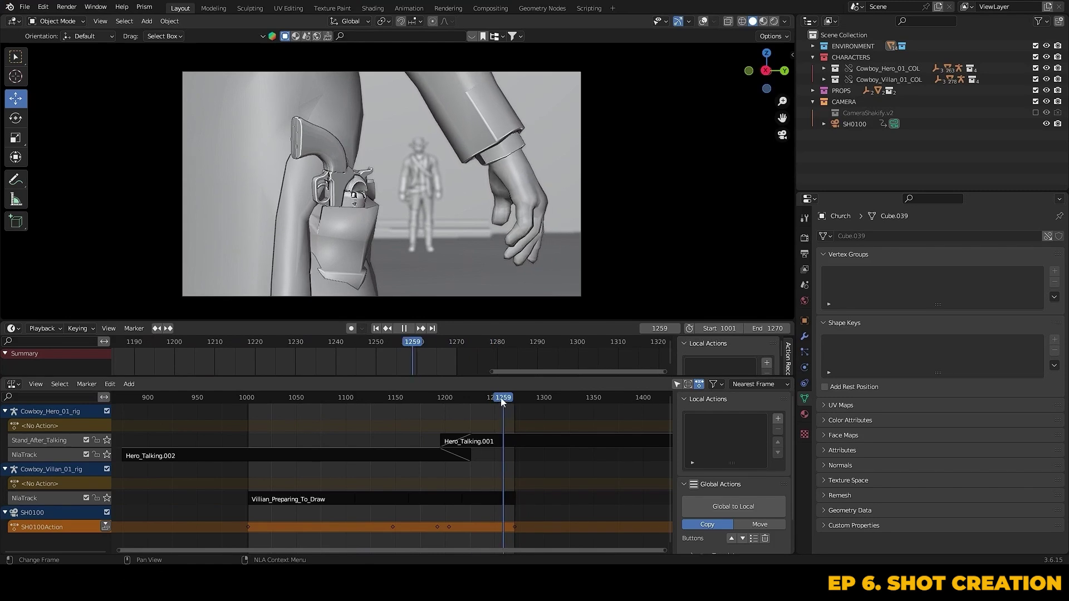
pyautogui.press('space')
pyautogui.click(785, 21)
pyautogui.click(722, 271)
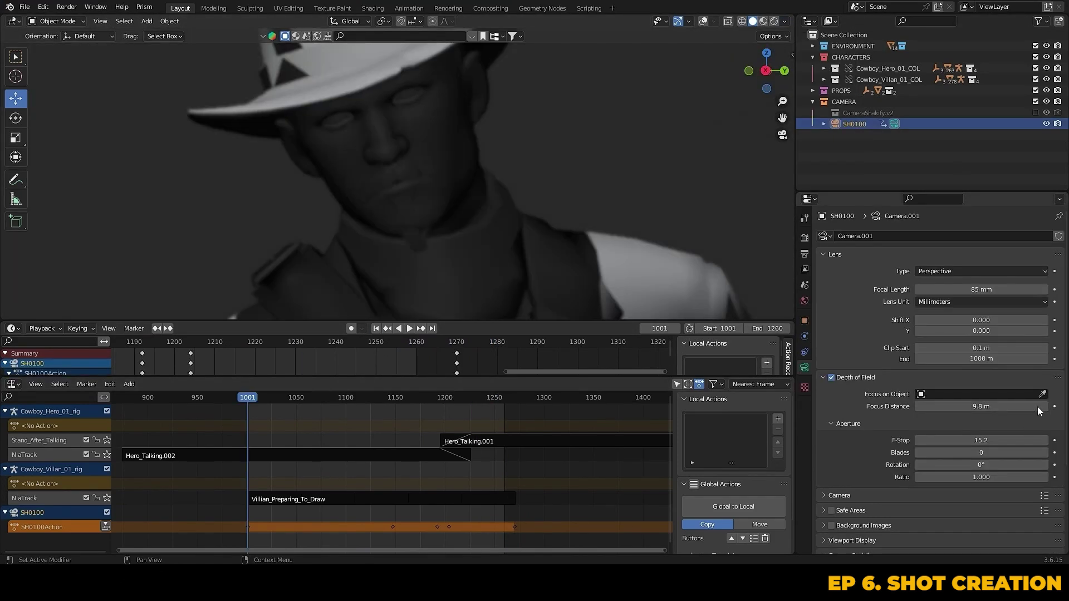
# Keyframe the SH0100 camera's Focus Distance at 10 m and play the whole shot back.
pyautogui.click(964, 408)
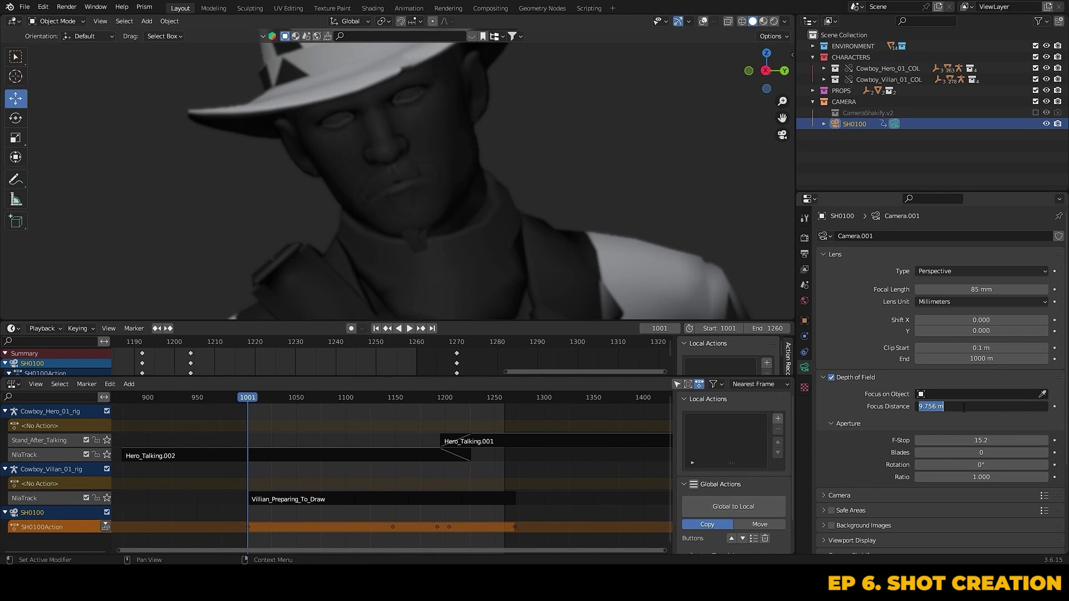
pyautogui.write('10')
pyautogui.press('Return')
pyautogui.click(1054, 407)
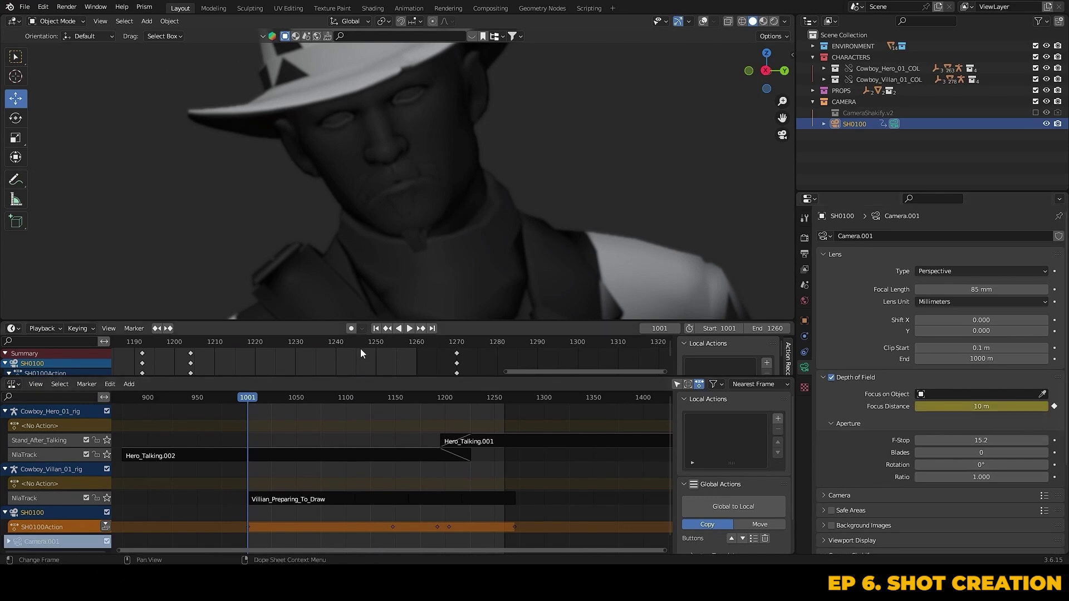
pyautogui.press('Home')
pyautogui.press('Home')
pyautogui.press('space')
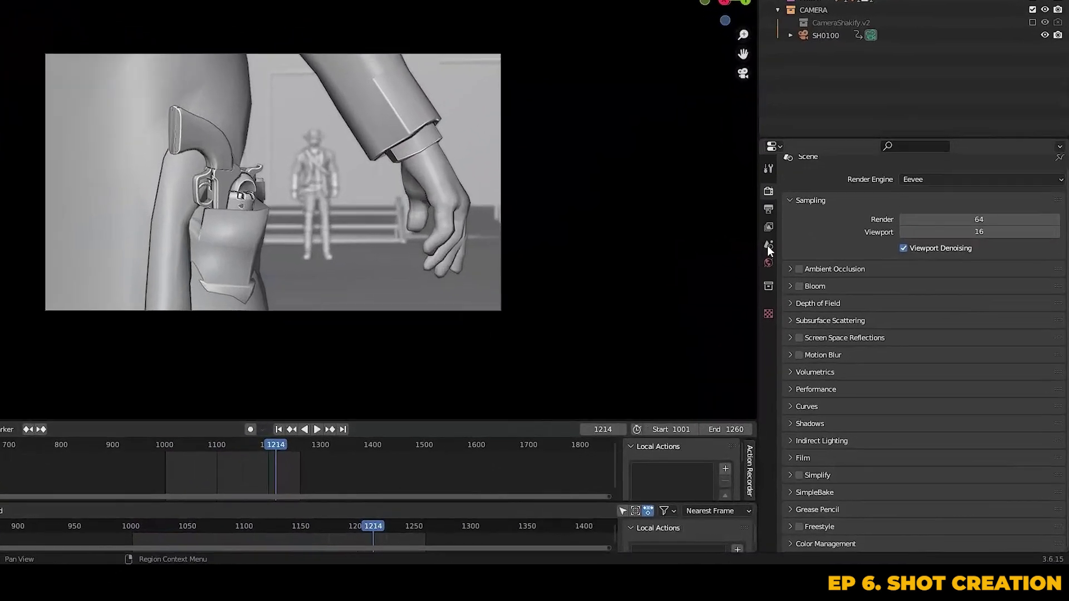
pyautogui.click(805, 253)
pyautogui.click(759, 415)
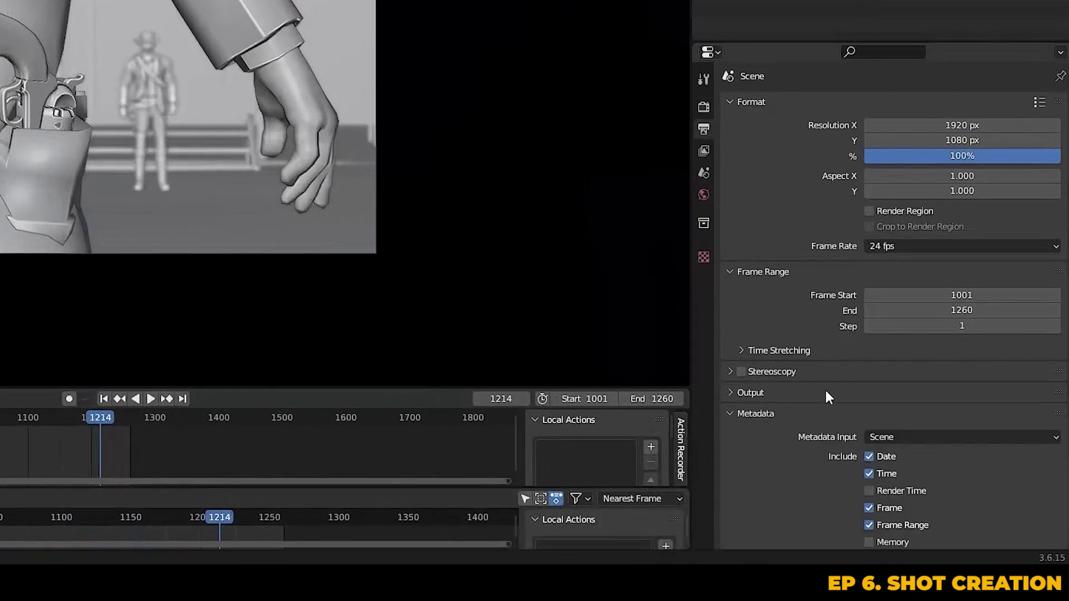
pyautogui.scroll(-8, 824, 388)
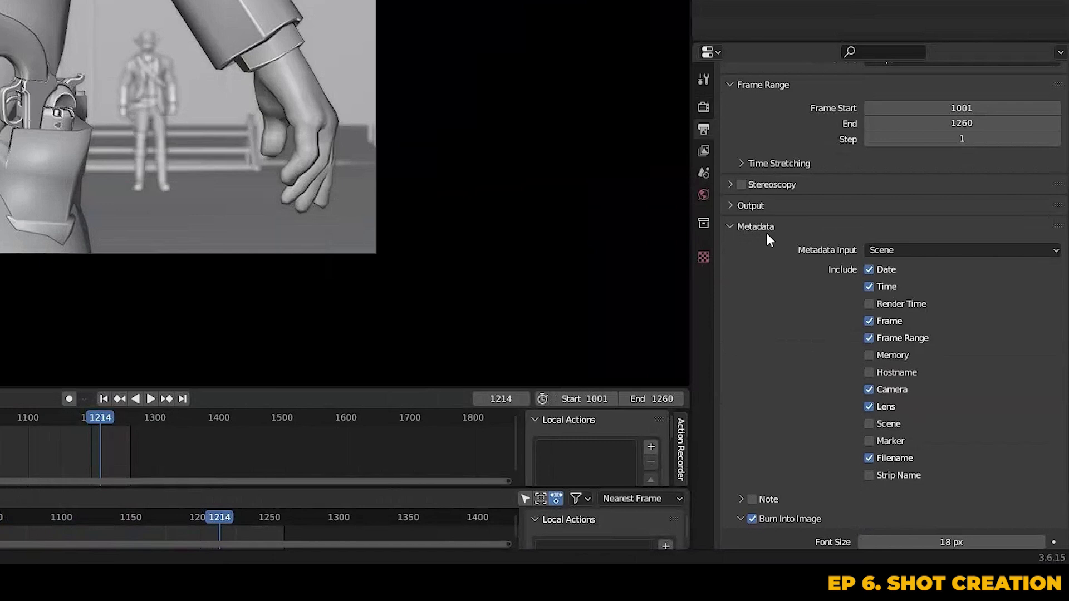
pyautogui.scroll(-3, 779, 410)
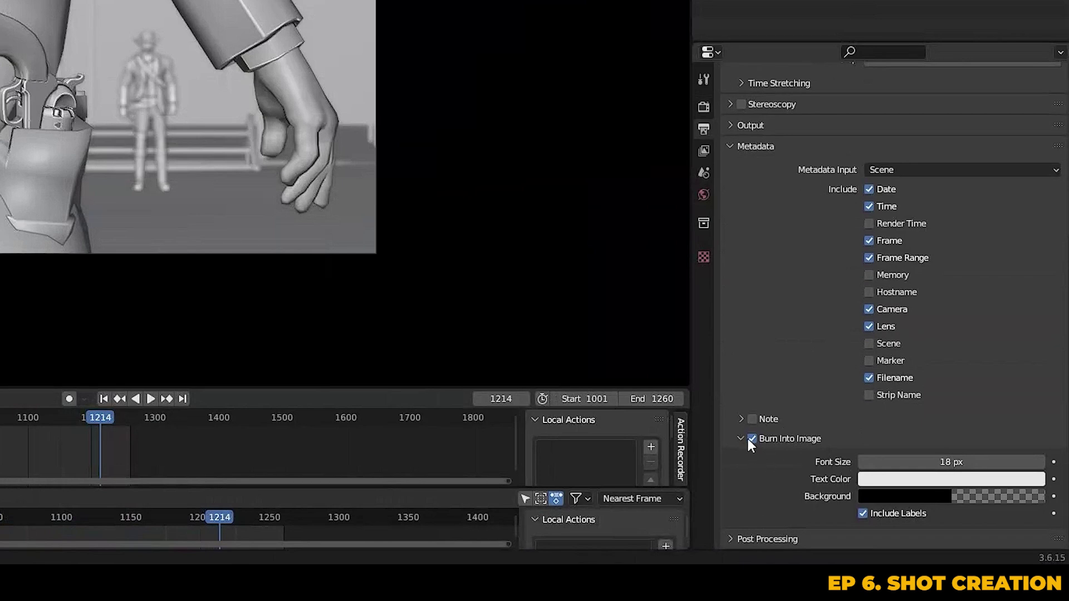
pyautogui.click(752, 439)
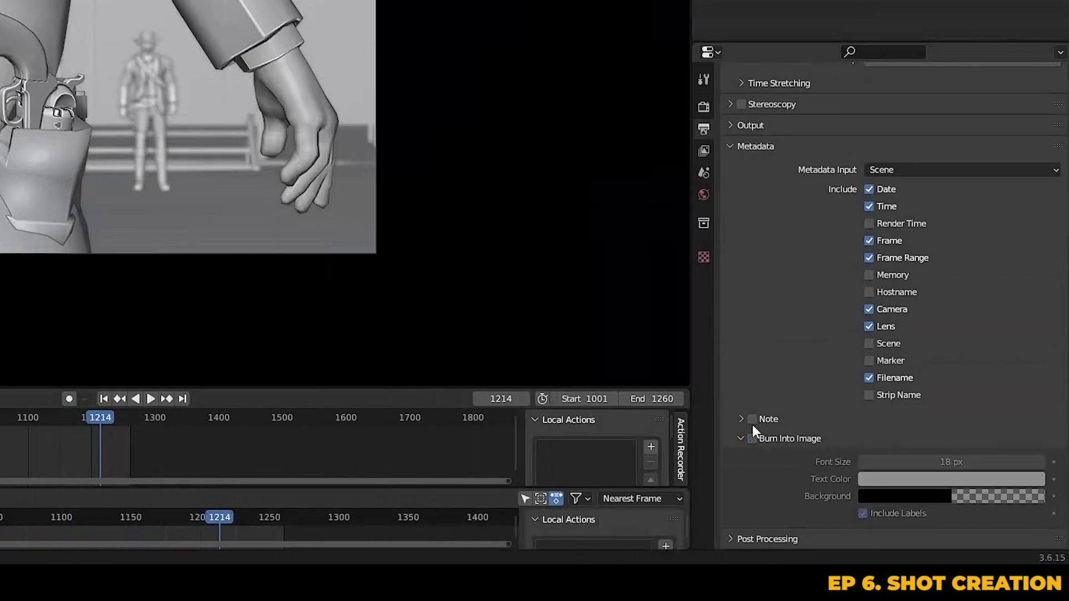
pyautogui.click(752, 439)
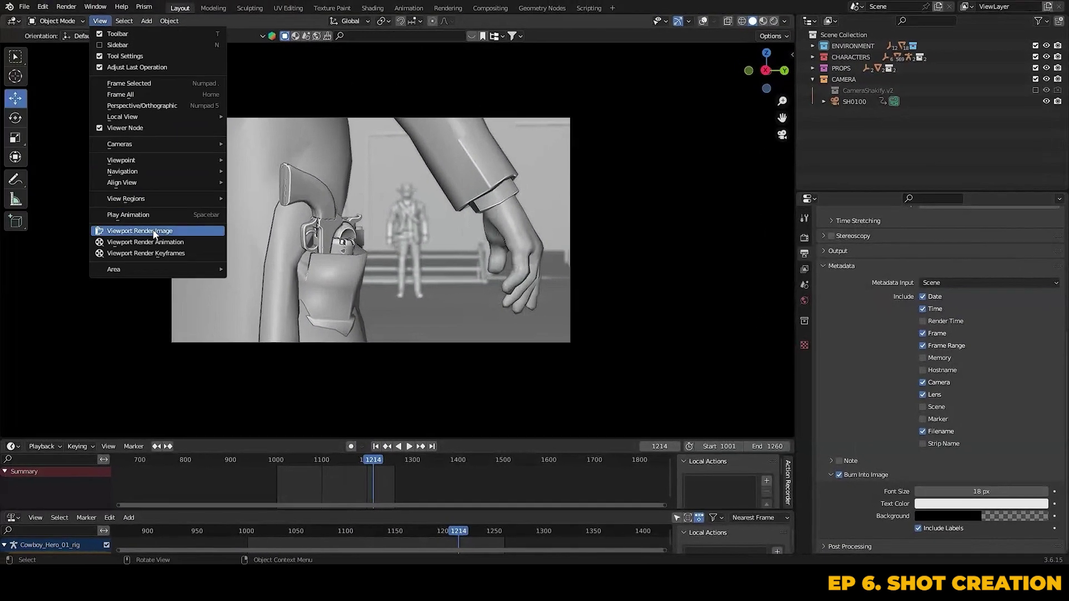
pyautogui.click(73, 203)
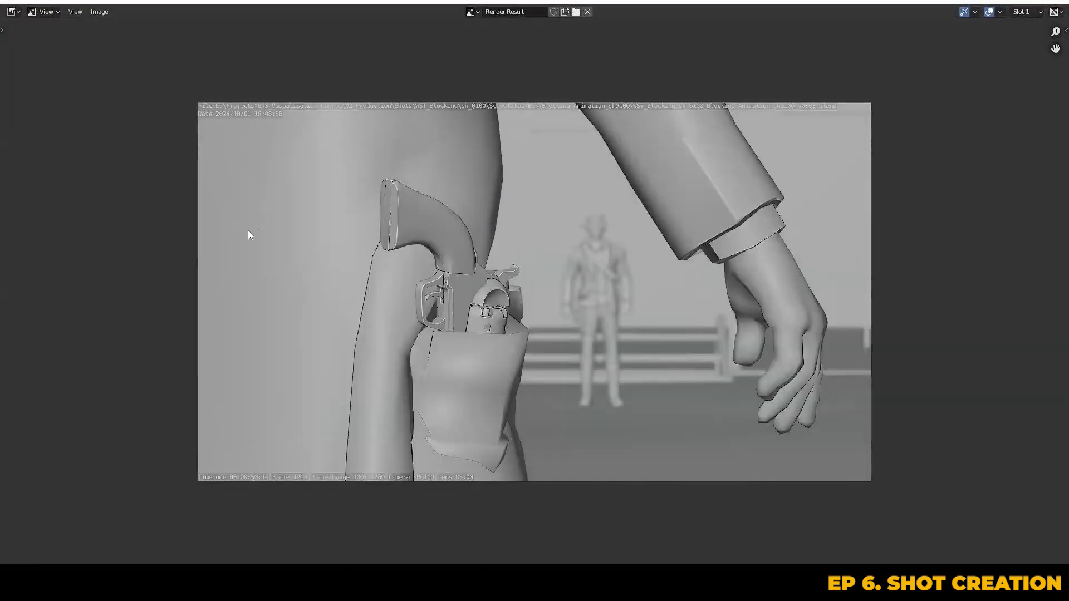
pyautogui.scroll(3, 248, 229)
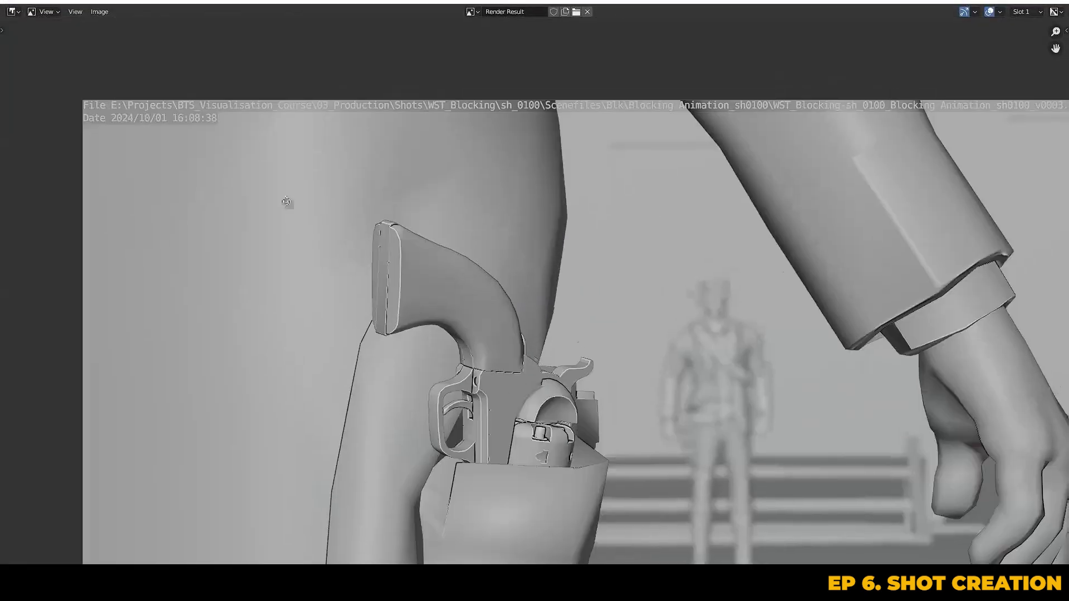
pyautogui.press('Escape')
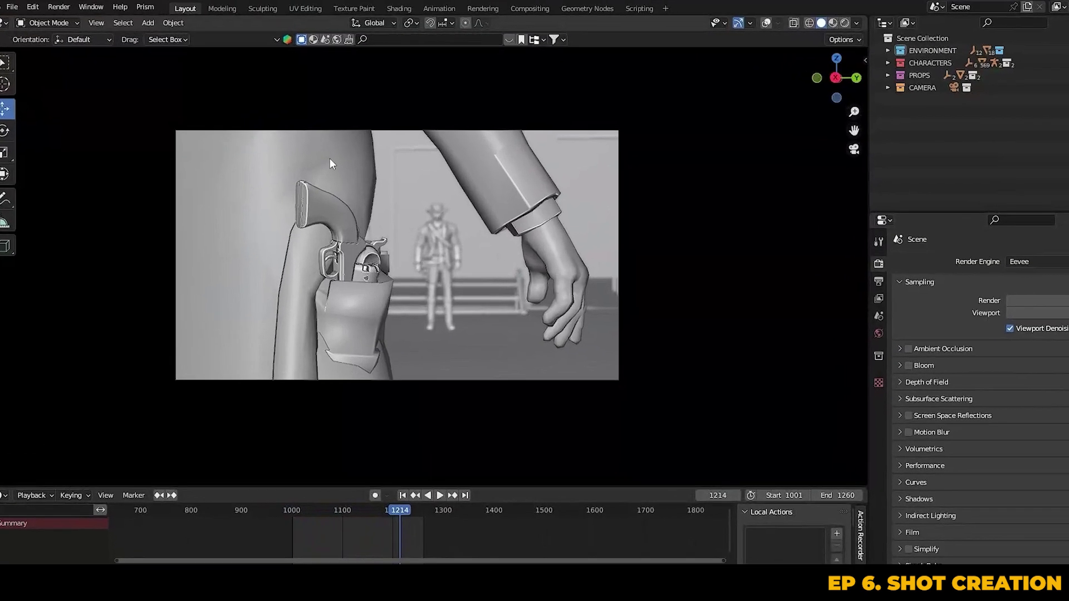
# Add a Playblast state in Prism's State Manager using the scene frame range and the SH0100 camera.
pyautogui.click(147, 7)
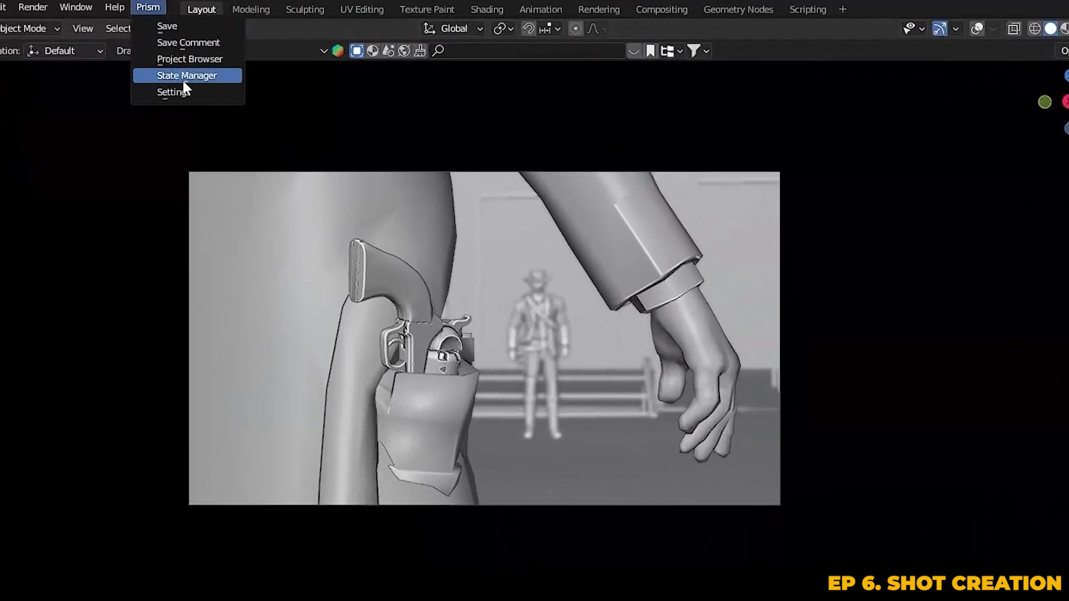
pyautogui.click(184, 80)
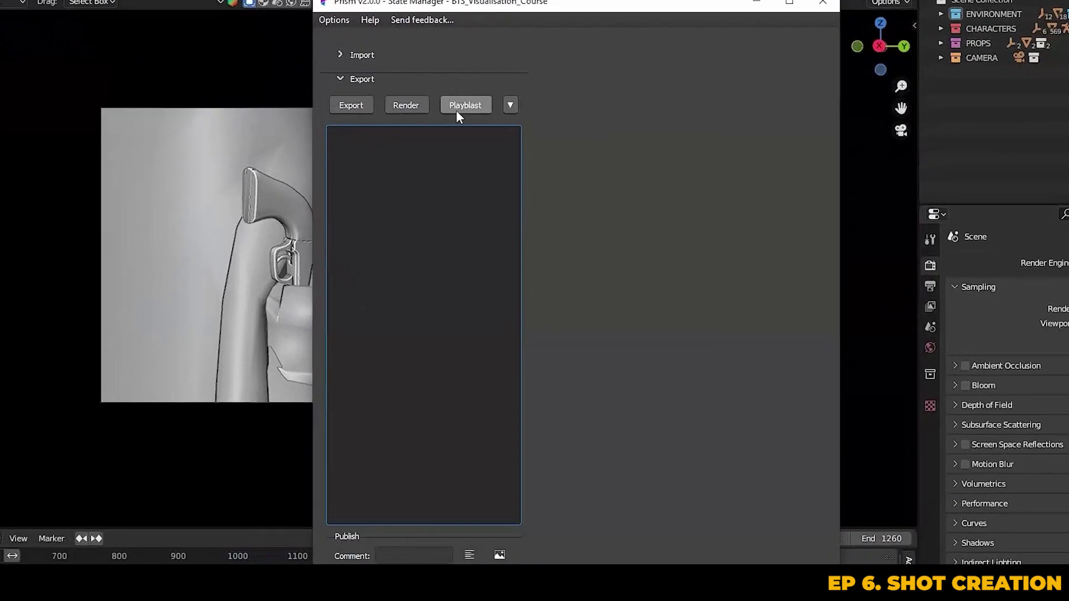
pyautogui.click(464, 106)
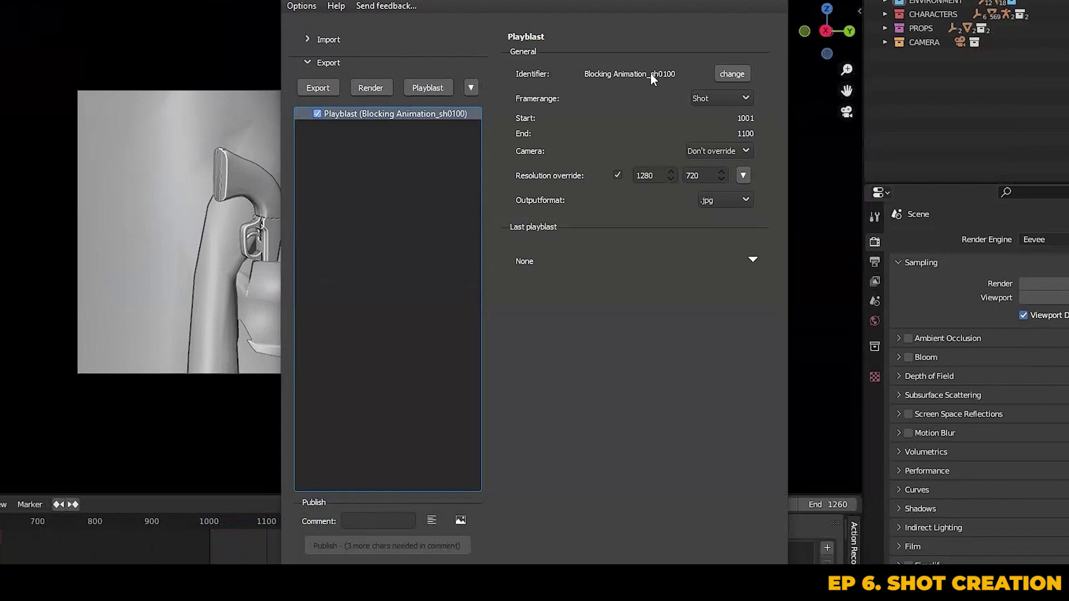
pyautogui.click(724, 97)
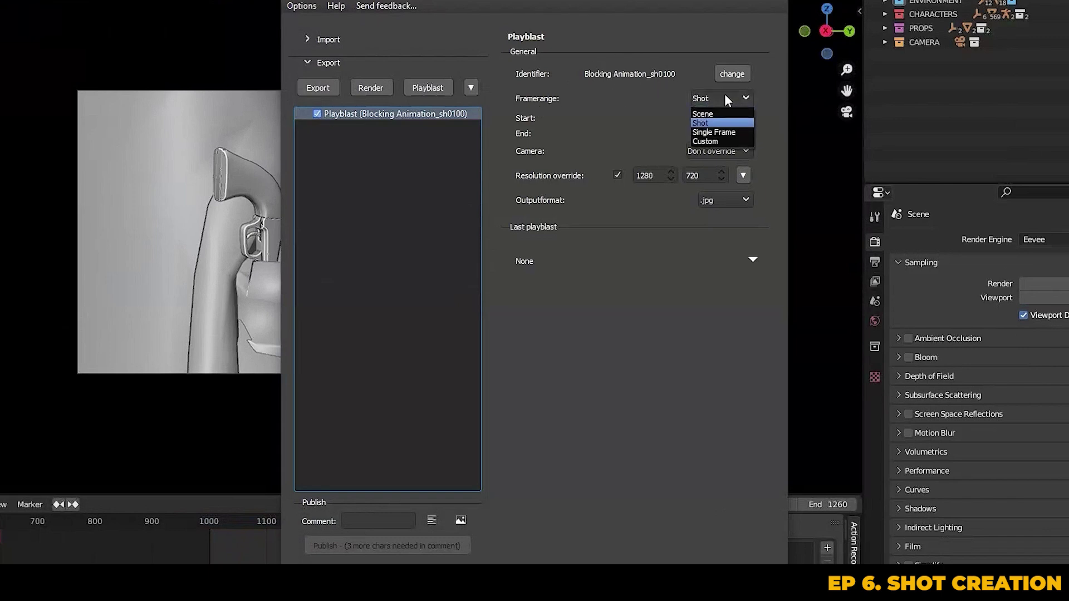
pyautogui.click(705, 122)
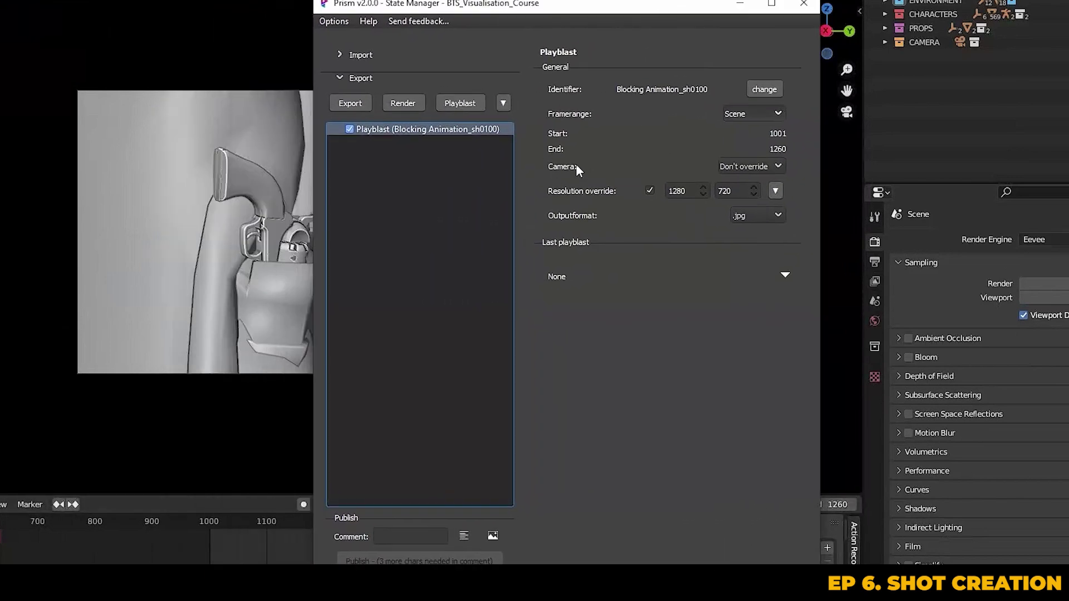
pyautogui.click(771, 168)
pyautogui.click(732, 192)
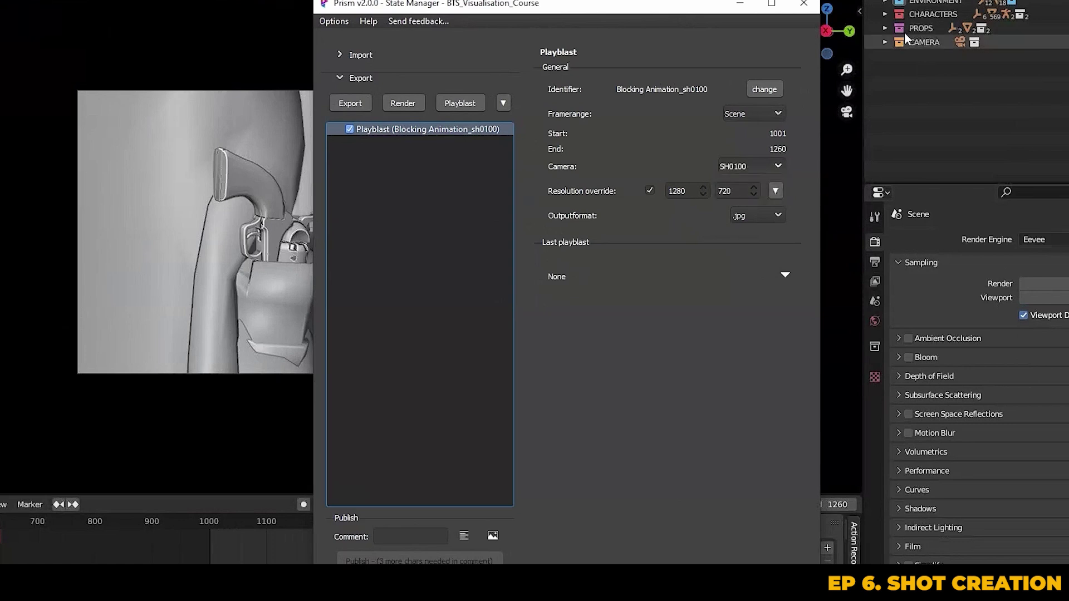
pyautogui.click(885, 42)
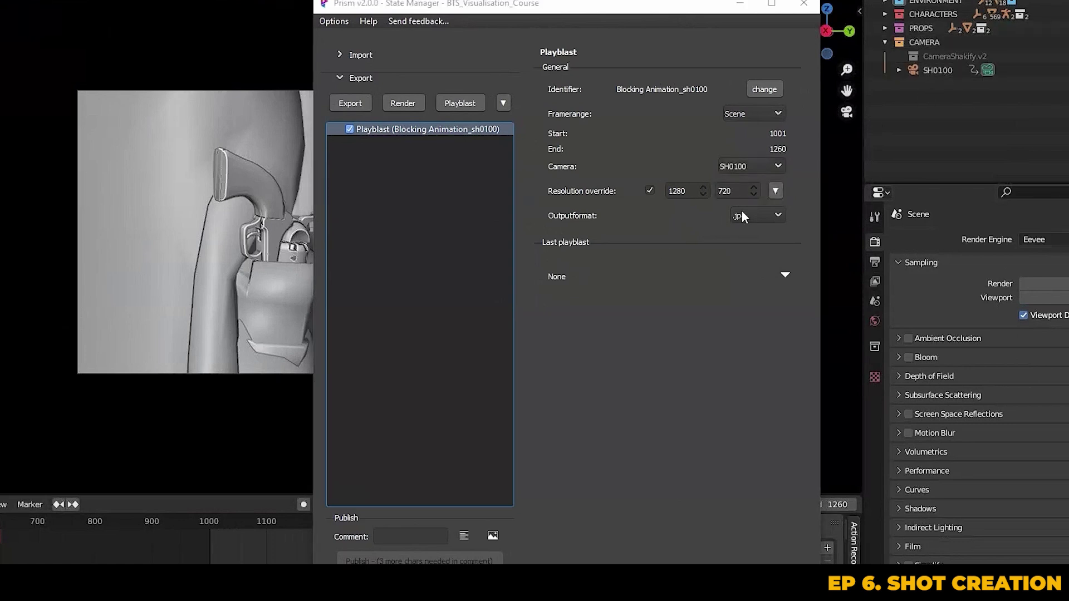
# Set the playblast to 1920x1080 and .mp4 with the comment 'Playblast_01'.
pyautogui.click(776, 191)
pyautogui.click(816, 223)
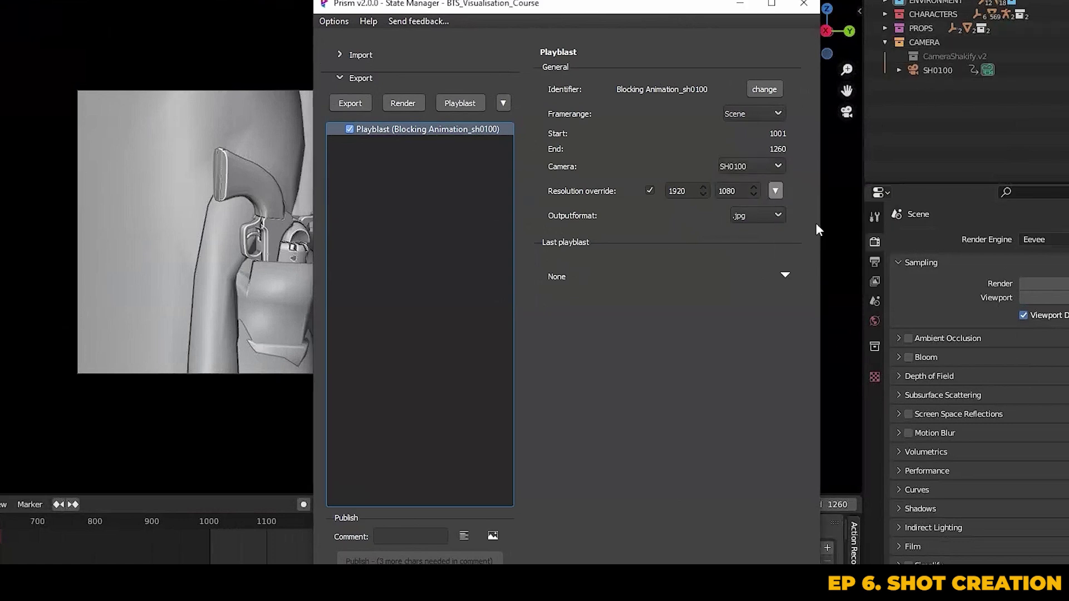
pyautogui.click(761, 215)
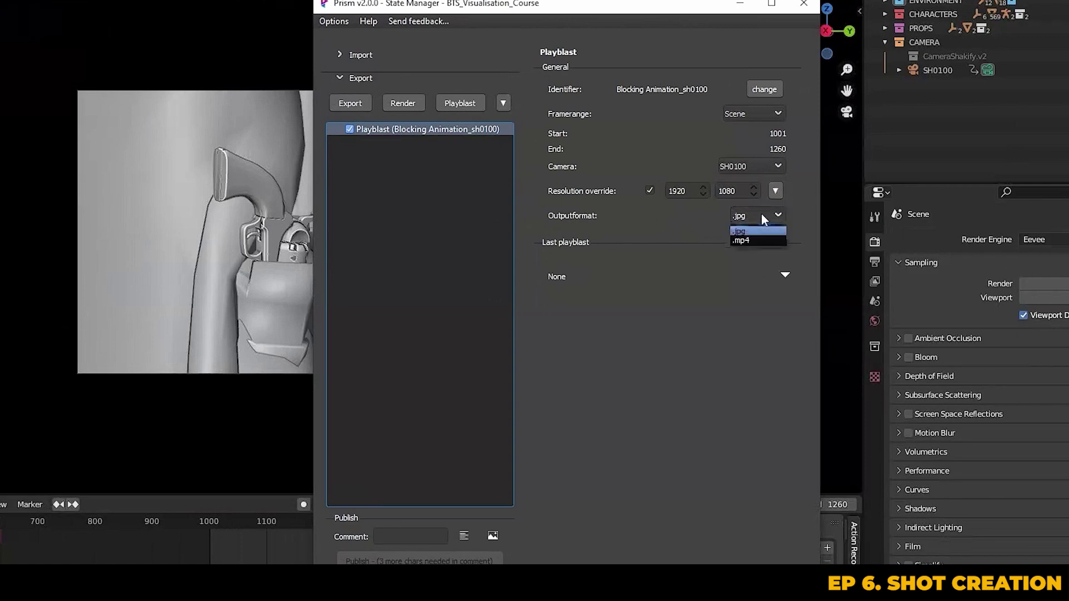
pyautogui.click(740, 249)
pyautogui.click(424, 536)
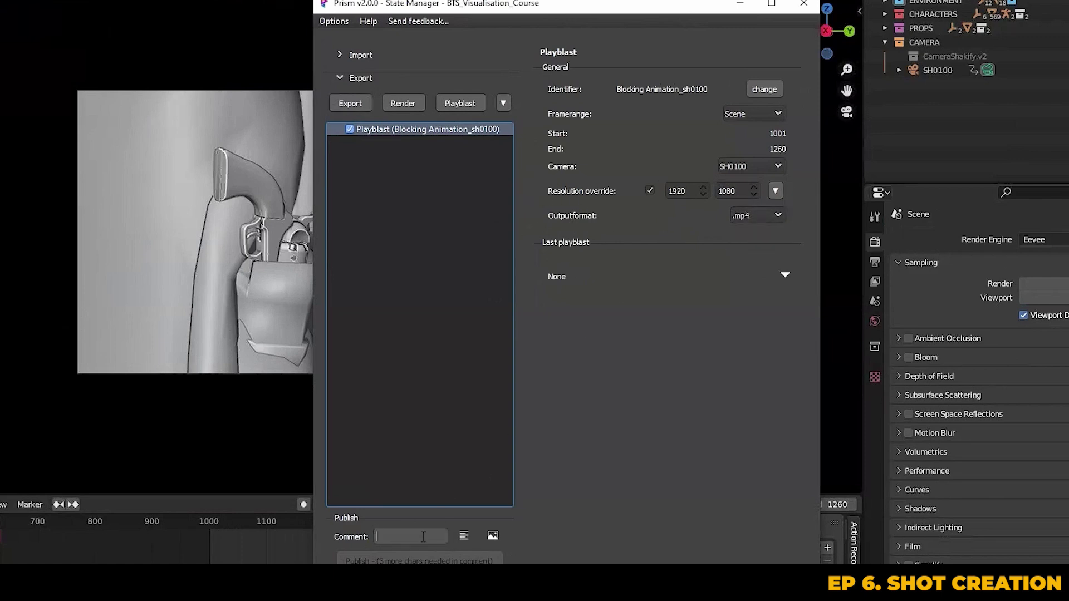
pyautogui.write('Playblast_01')
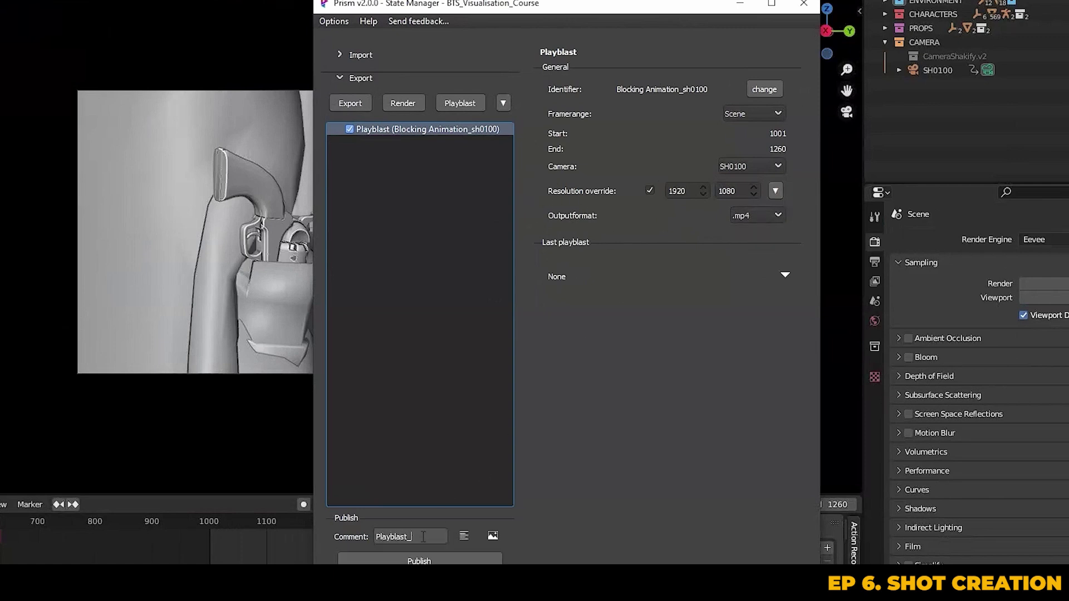
pyautogui.click(552, 462)
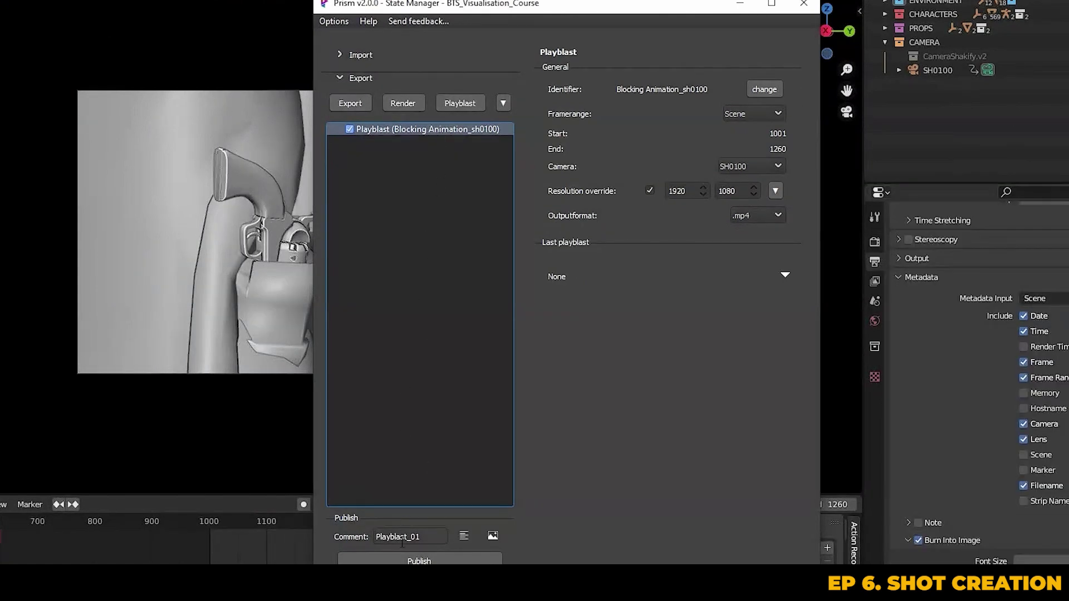
# Execute the playblast and open the latest result in the Media Browser.
pyautogui.rightClick(460, 129)
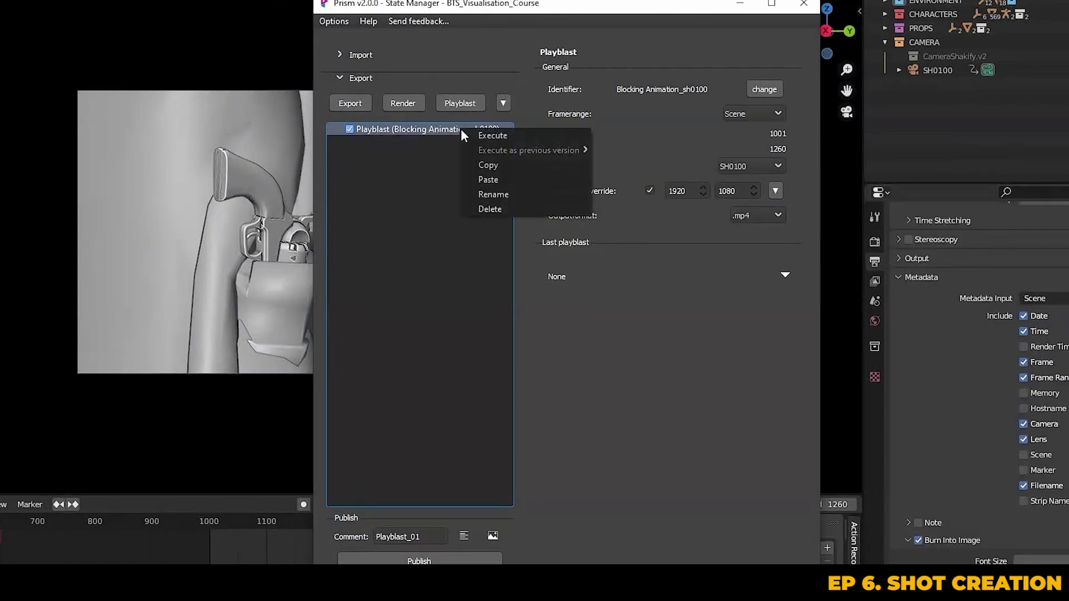
pyautogui.click(494, 133)
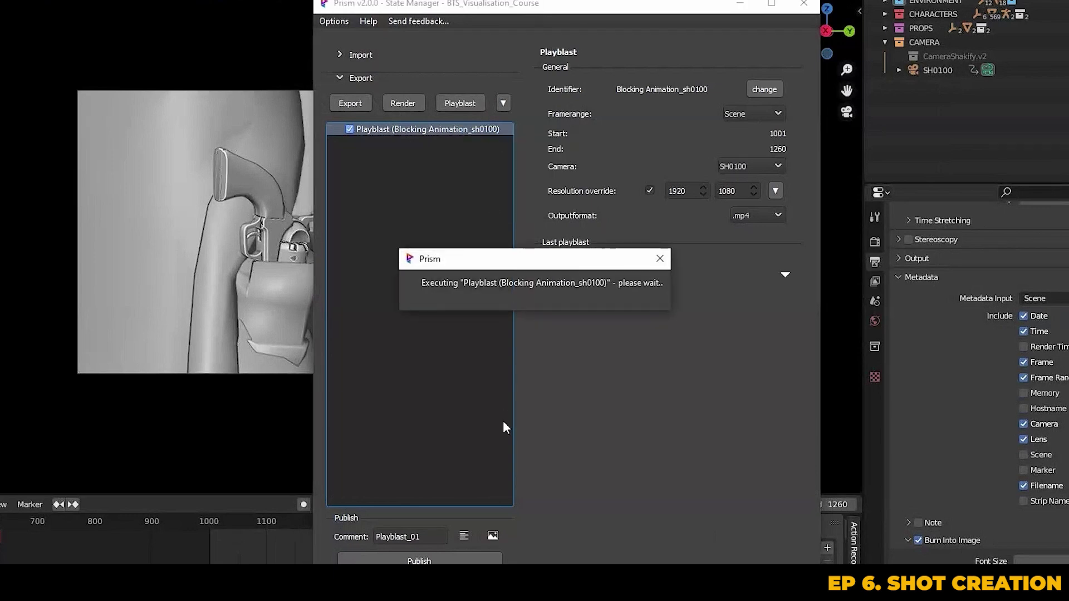
pyautogui.click(621, 328)
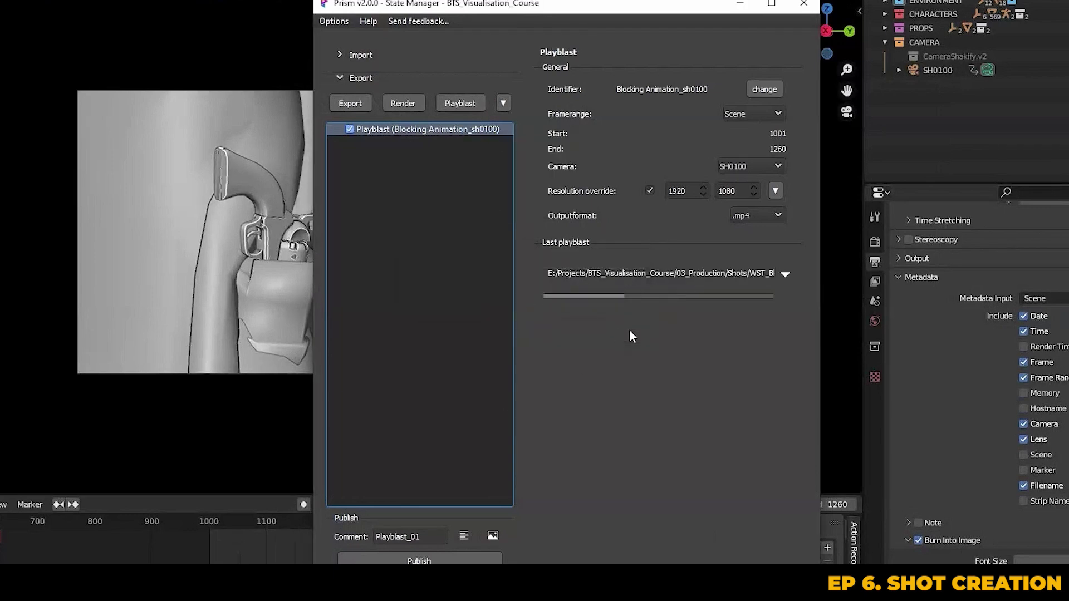
pyautogui.click(783, 276)
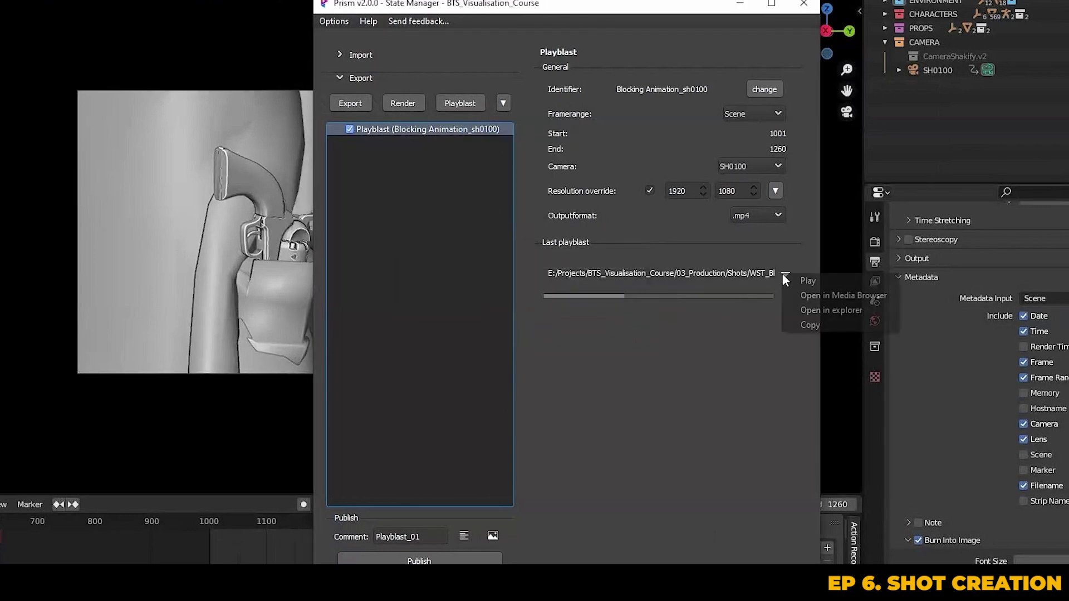
pyautogui.click(827, 295)
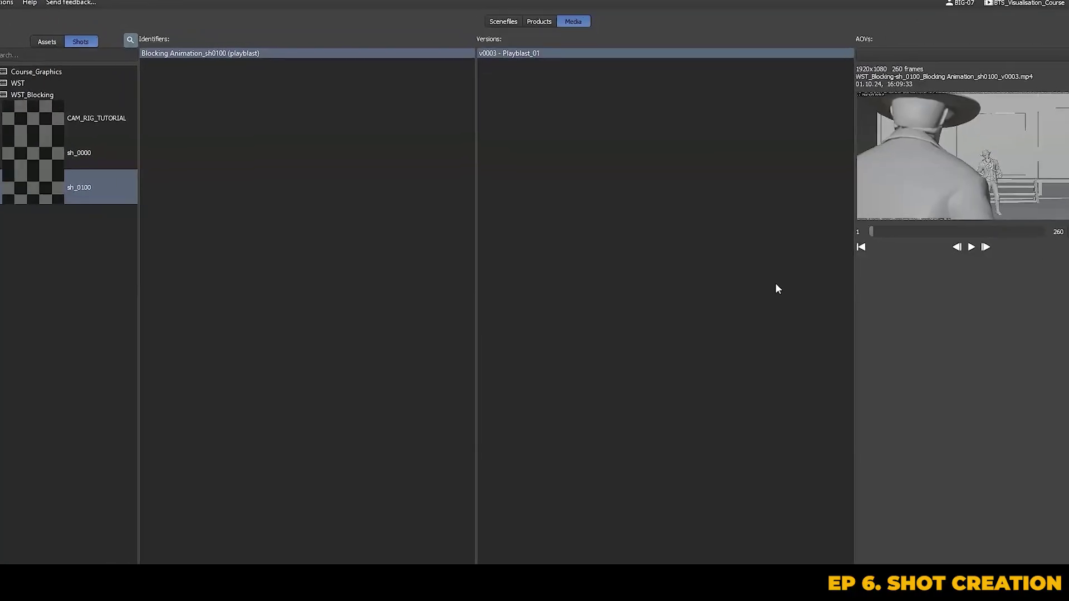
# Play the sh_0100 playblast, scrub to the last frame 260, and convert it to mp4.
pyautogui.doubleClick(893, 210)
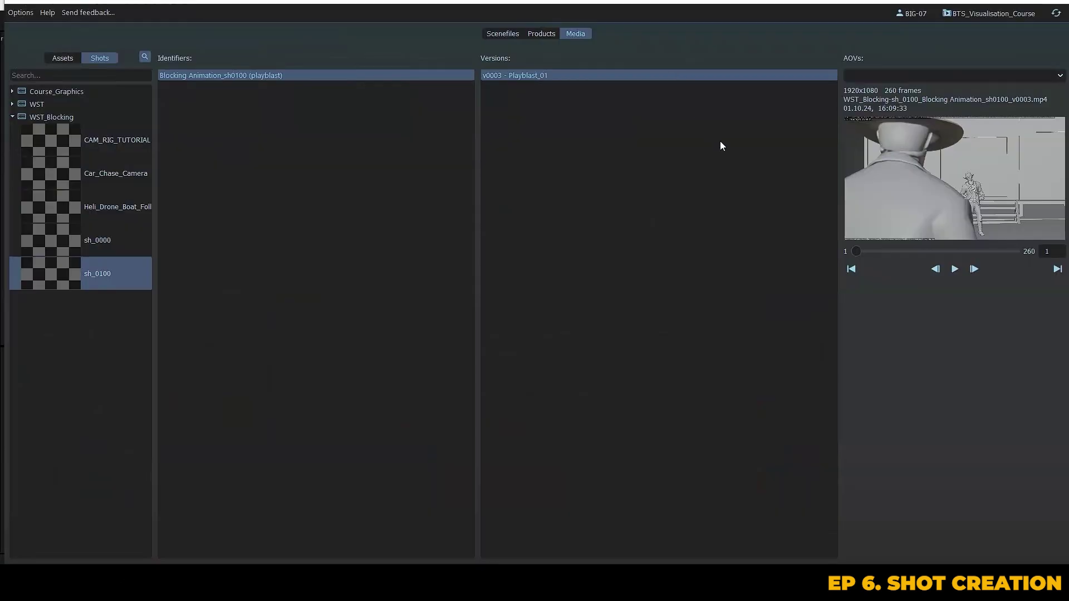
pyautogui.moveTo(858, 251)
pyautogui.mouseDown()
pyautogui.moveTo(1024, 252)
pyautogui.moveTo(836, 252)
pyautogui.mouseUp()
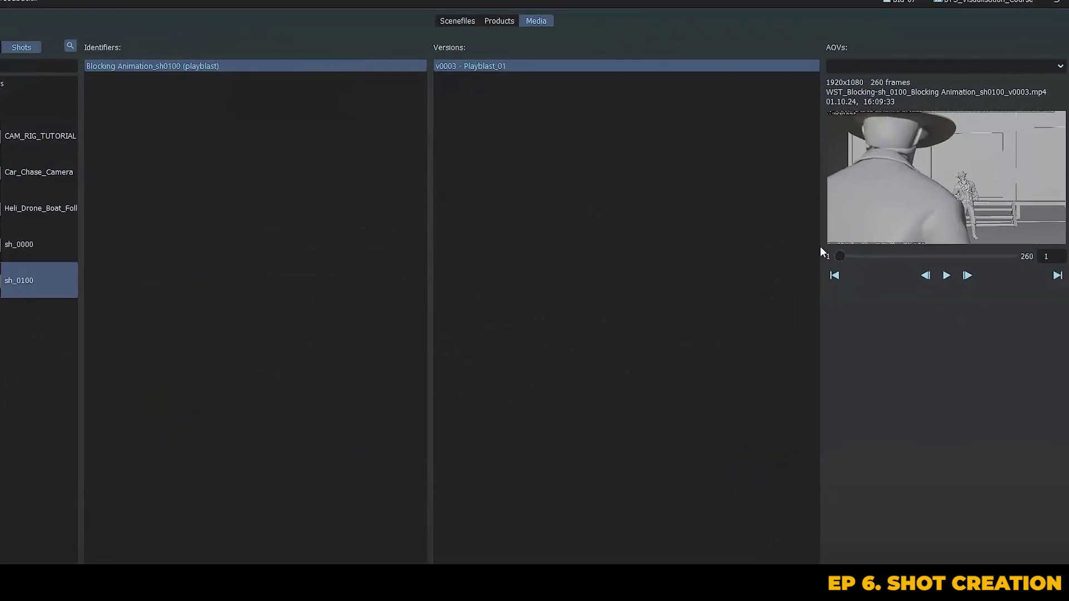
pyautogui.rightClick(952, 189)
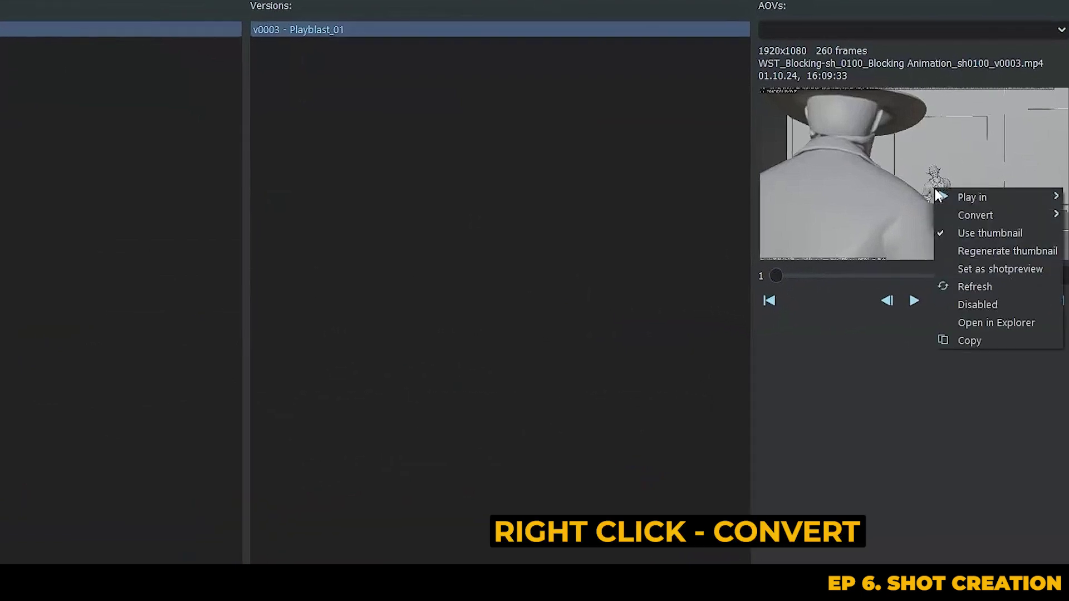
pyautogui.moveTo(987, 218)
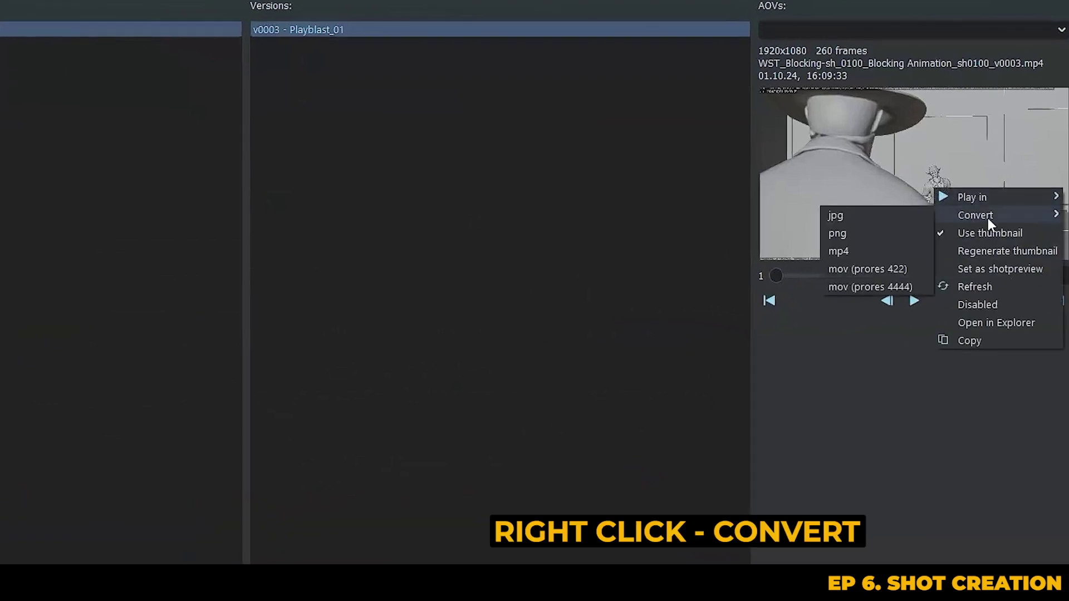
pyautogui.click(850, 251)
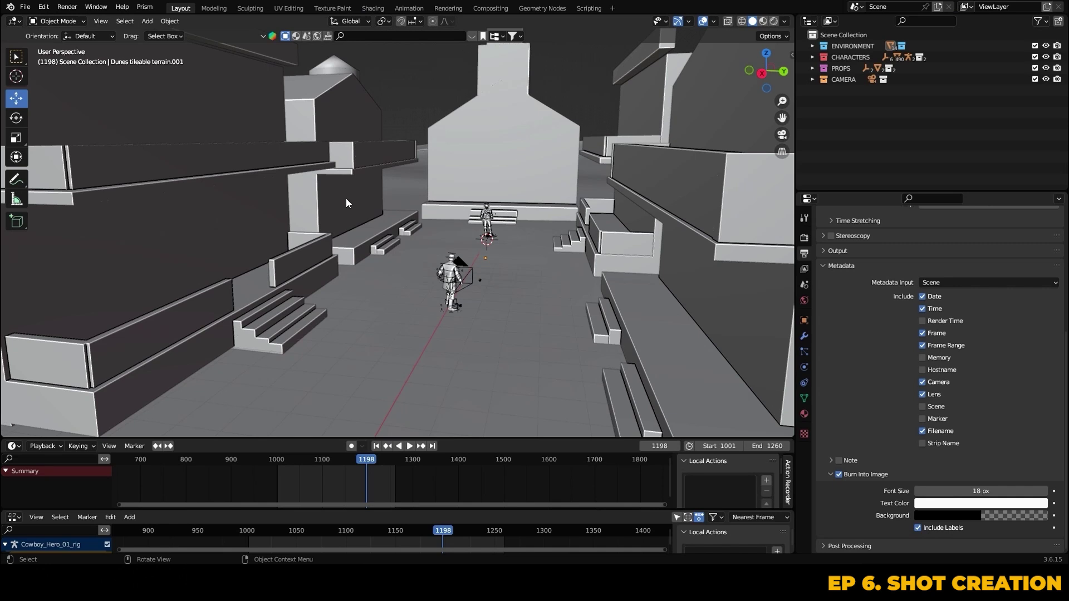
# Survey the blockout town from above, then pick the Western_Town asset in Prism's project browser.
pyautogui.moveTo(412, 281); pyautogui.dragTo(144, 307, button='middle')
pyautogui.keyDown('shift'); pyautogui.moveTo(219, 235); pyautogui.dragTo(263, 283, button='middle'); pyautogui.keyUp('shift')
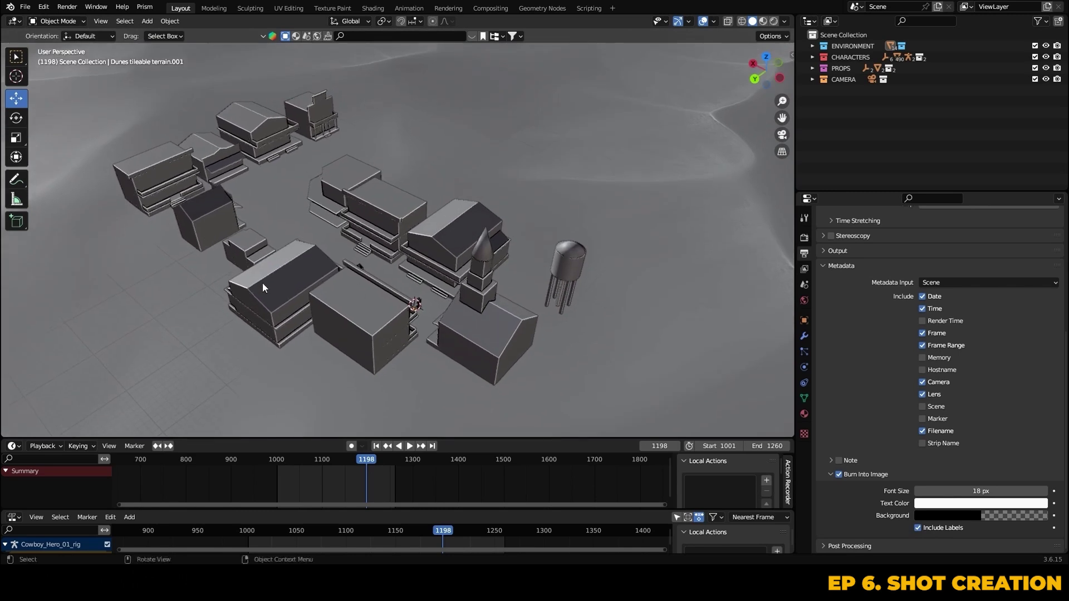
pyautogui.moveTo(385, 268); pyautogui.dragTo(473, 249, button='middle')
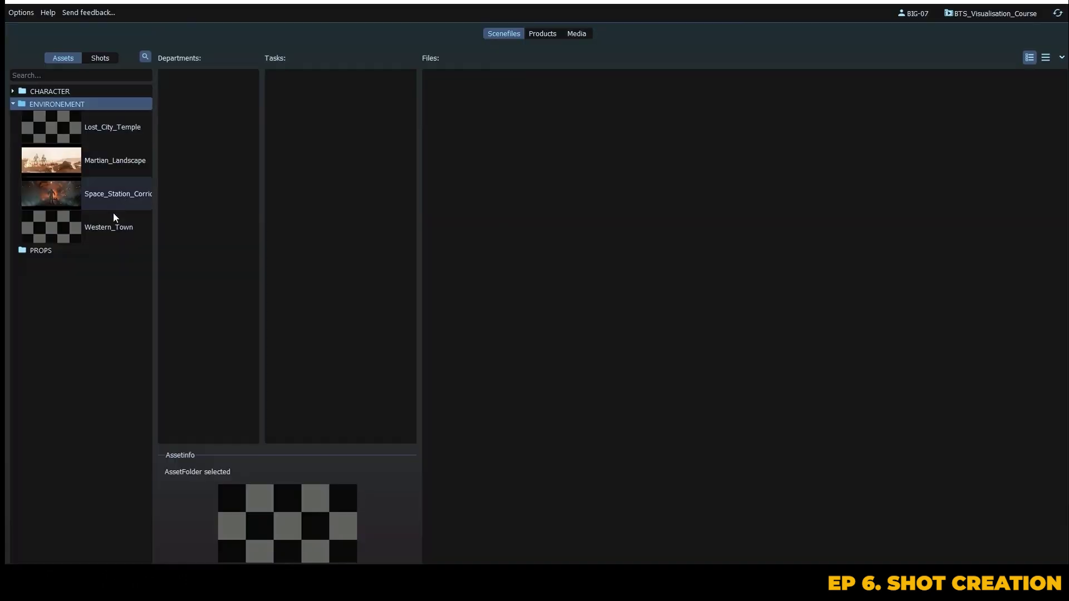
pyautogui.click(111, 230)
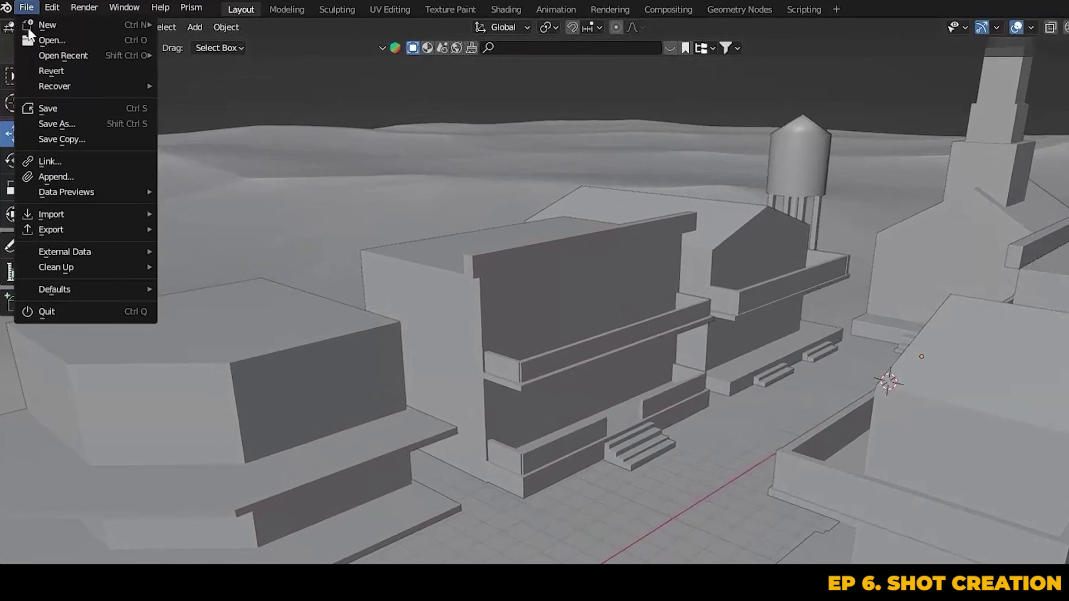
# Import Western_Town_FBX.fbx from 05_ClientSpace/FromClient as an FBX.
pyautogui.moveTo(67, 162)
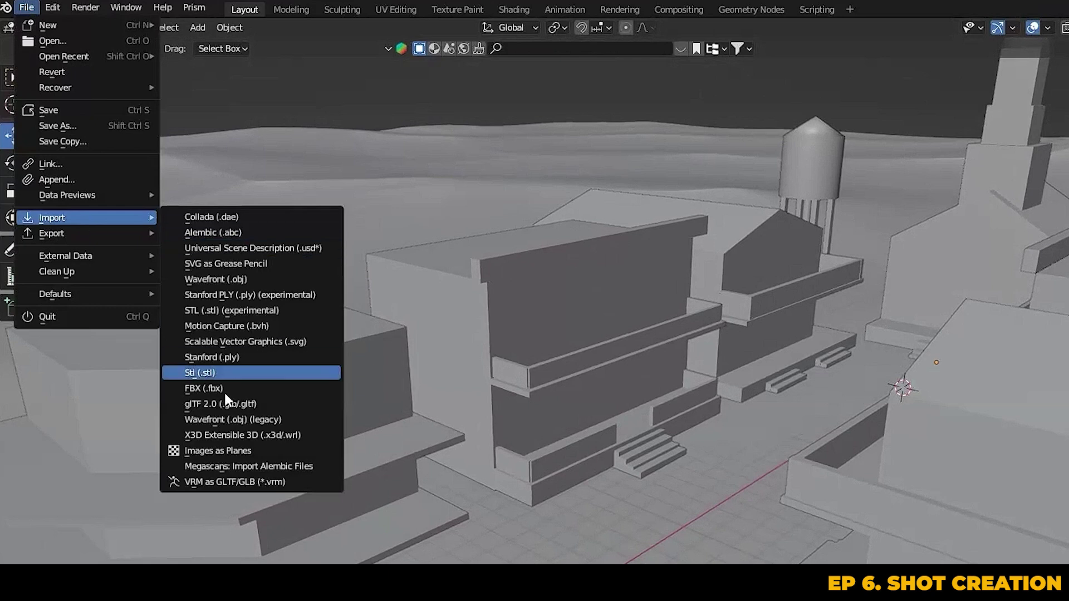
pyautogui.click(223, 390)
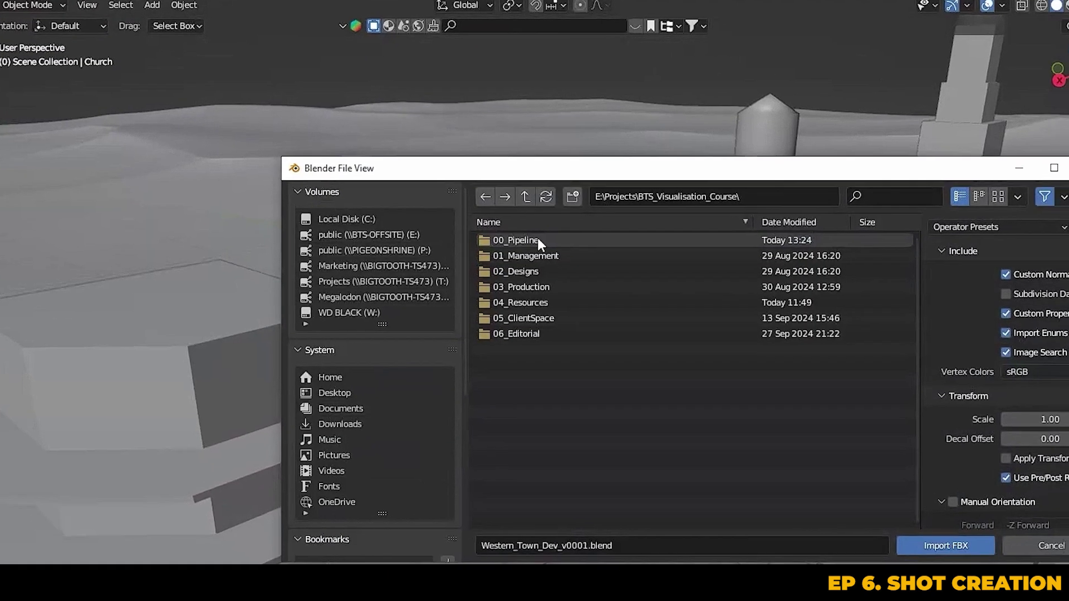
pyautogui.doubleClick(370, 241)
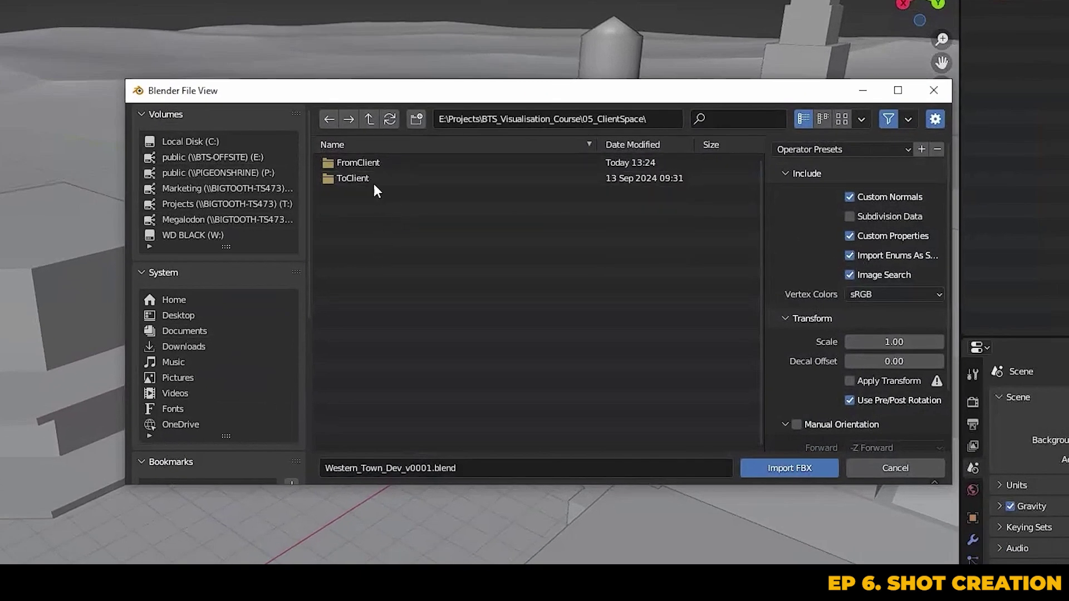
pyautogui.doubleClick(369, 162)
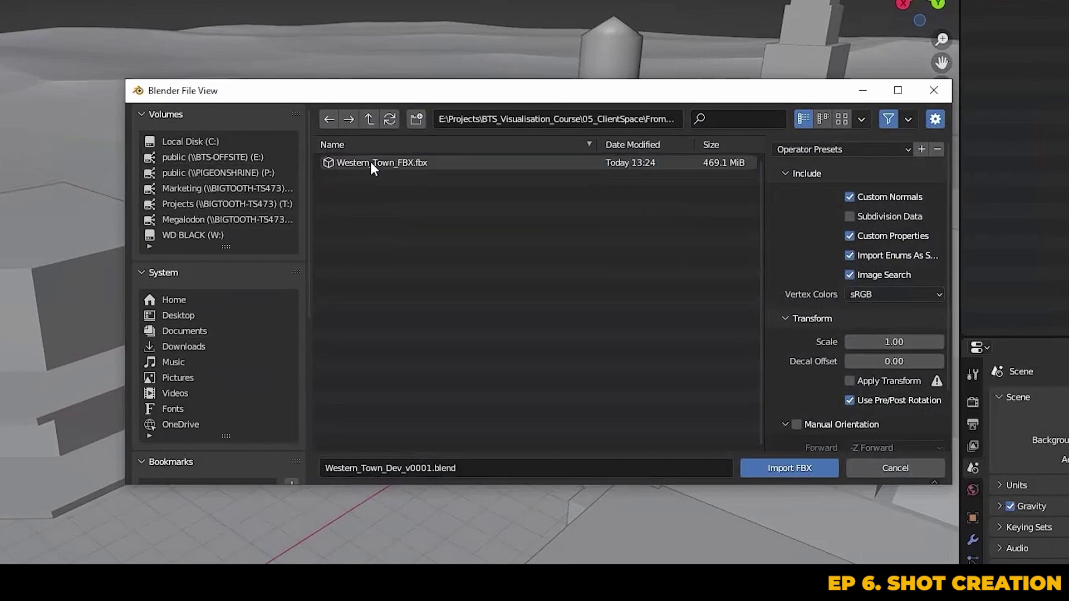
pyautogui.click(411, 169)
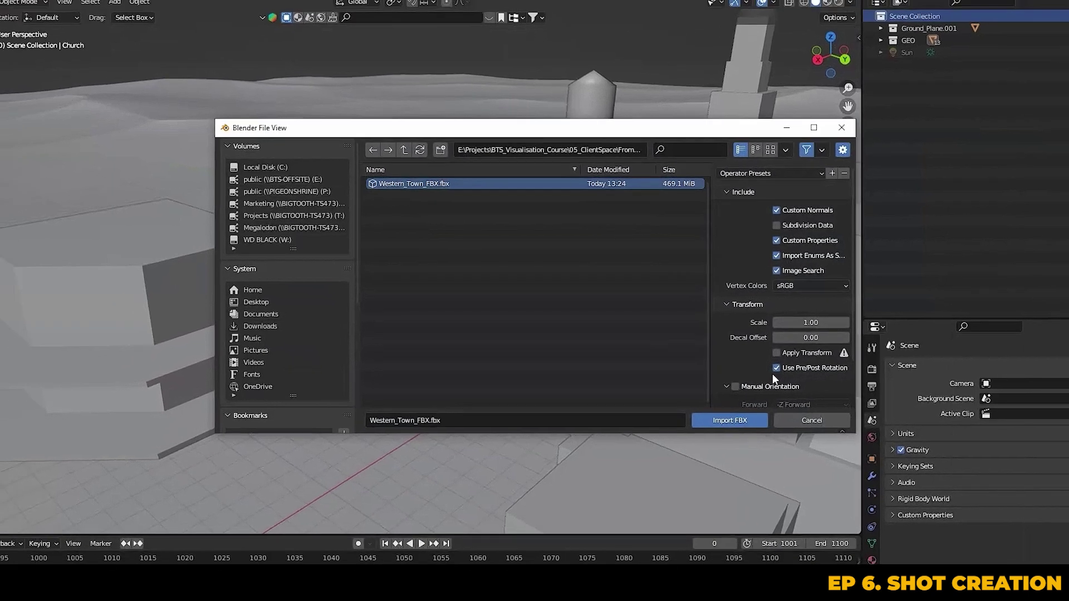
pyautogui.click(746, 434)
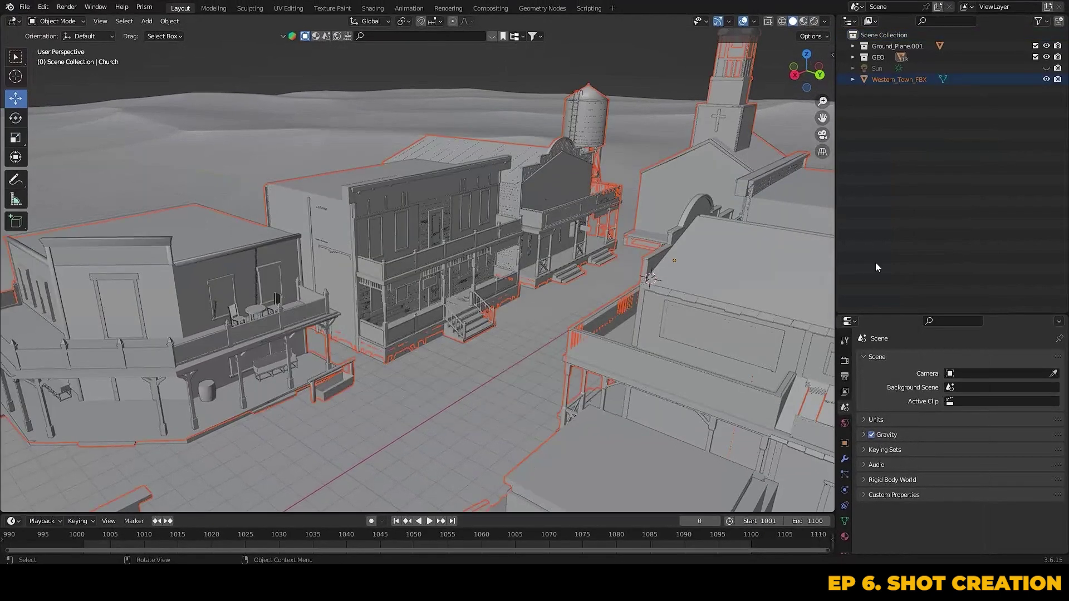
# Hide the GEO blockout collection while keeping the Ground_Plane.001 dunes visible.
pyautogui.click(1036, 57)
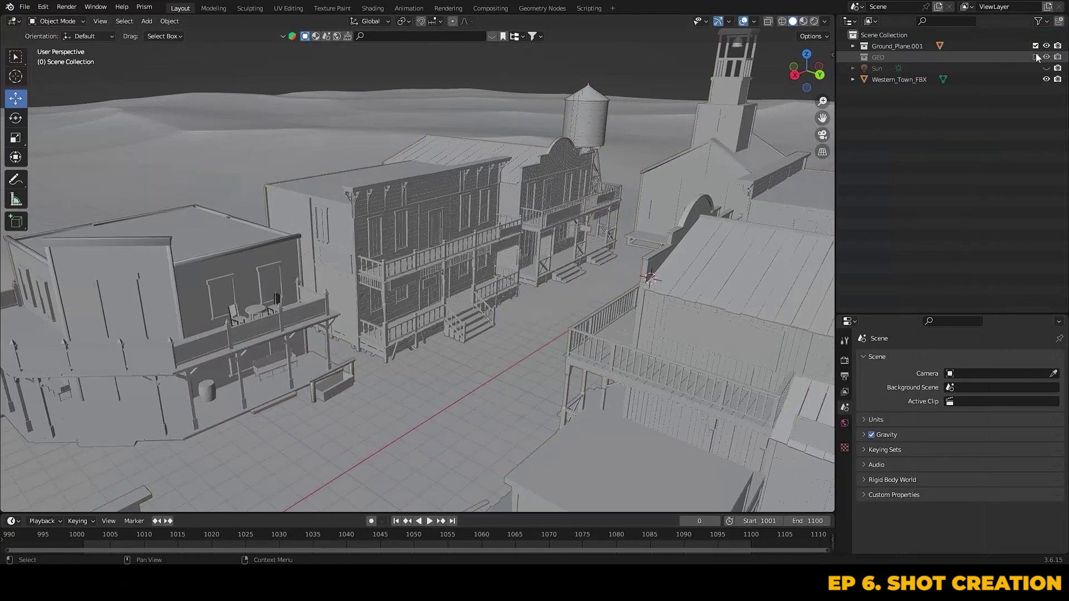
pyautogui.click(1036, 46)
pyautogui.click(1036, 46)
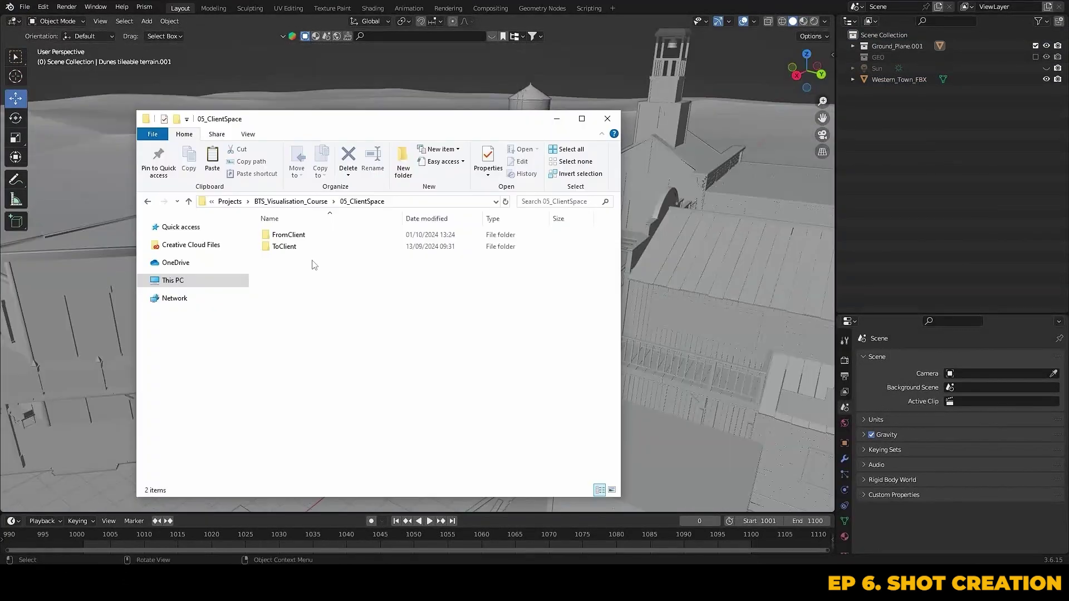
# Copy Western_Town_FBX from FromClient and paste it into BTS_Visualisation_Course/04_Resources.
pyautogui.doubleClick(289, 235)
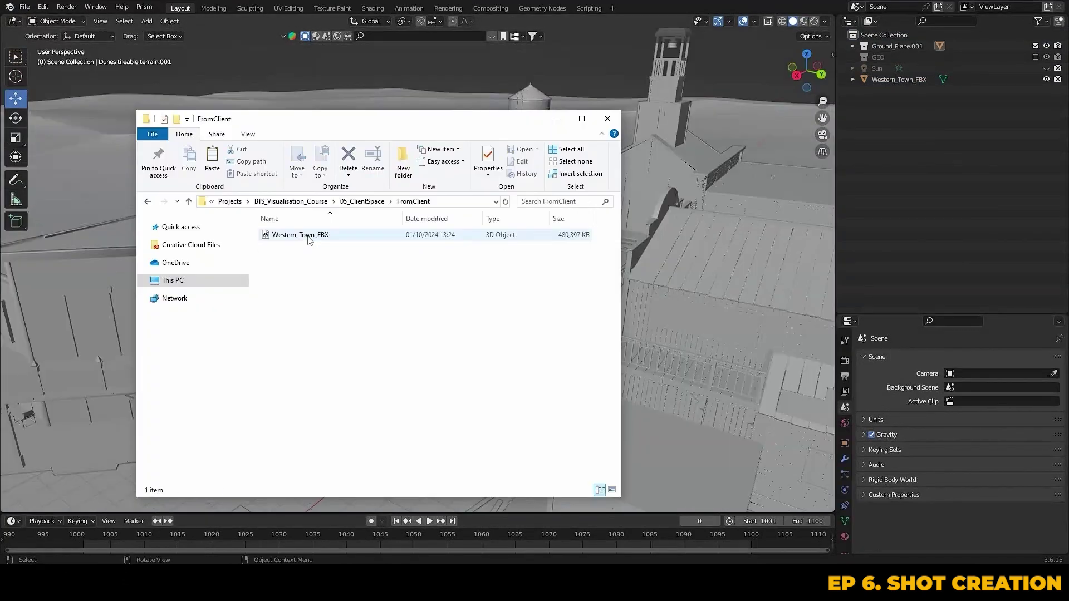
pyautogui.click(309, 236)
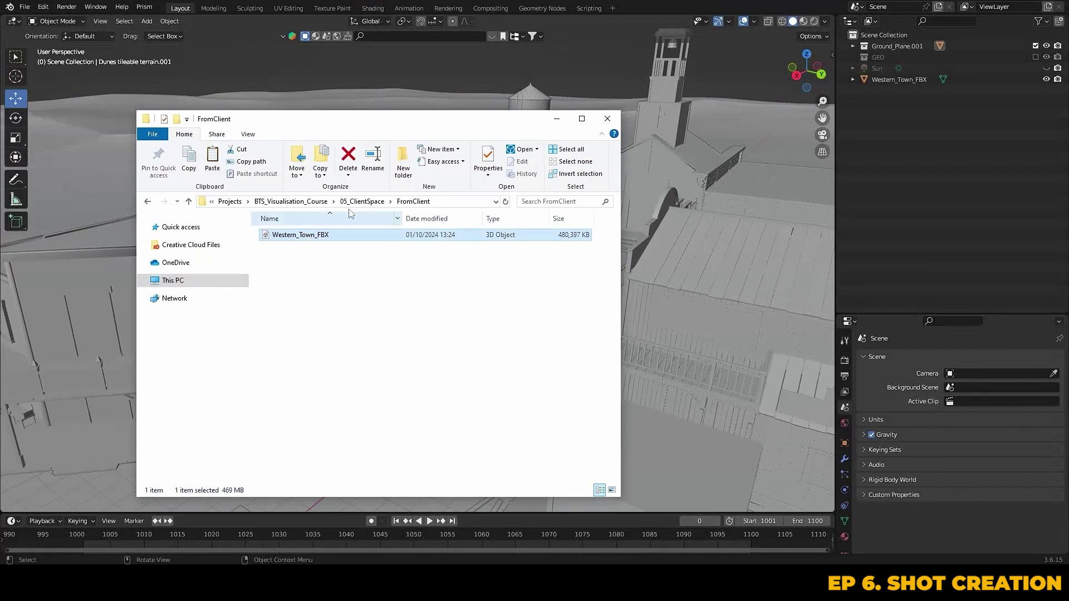
pyautogui.click(362, 202)
pyautogui.click(315, 202)
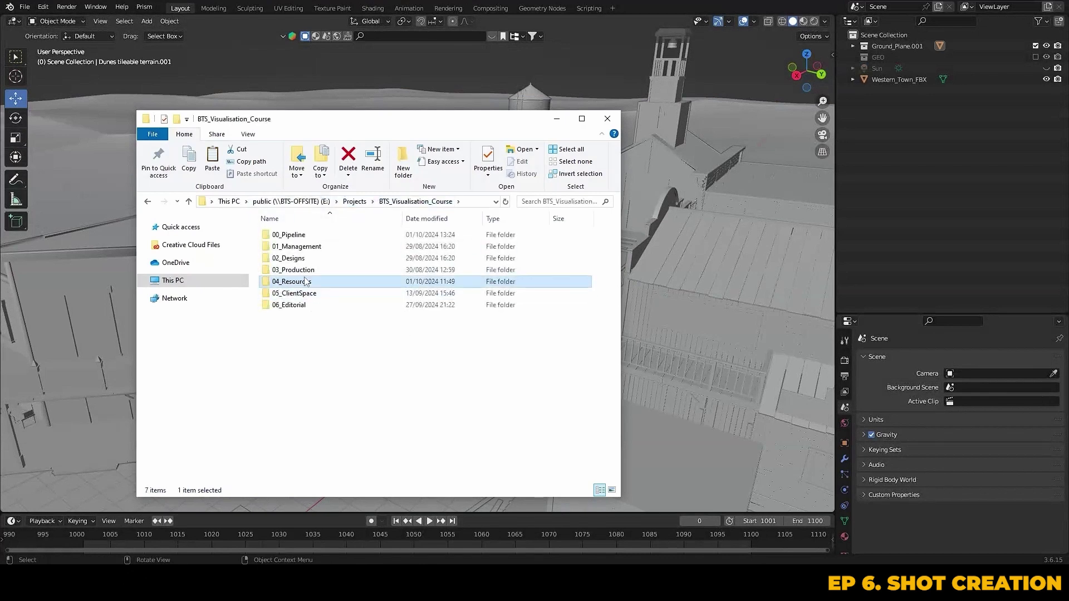
pyautogui.doubleClick(304, 281)
pyautogui.hotkey('ctrl', 'v')
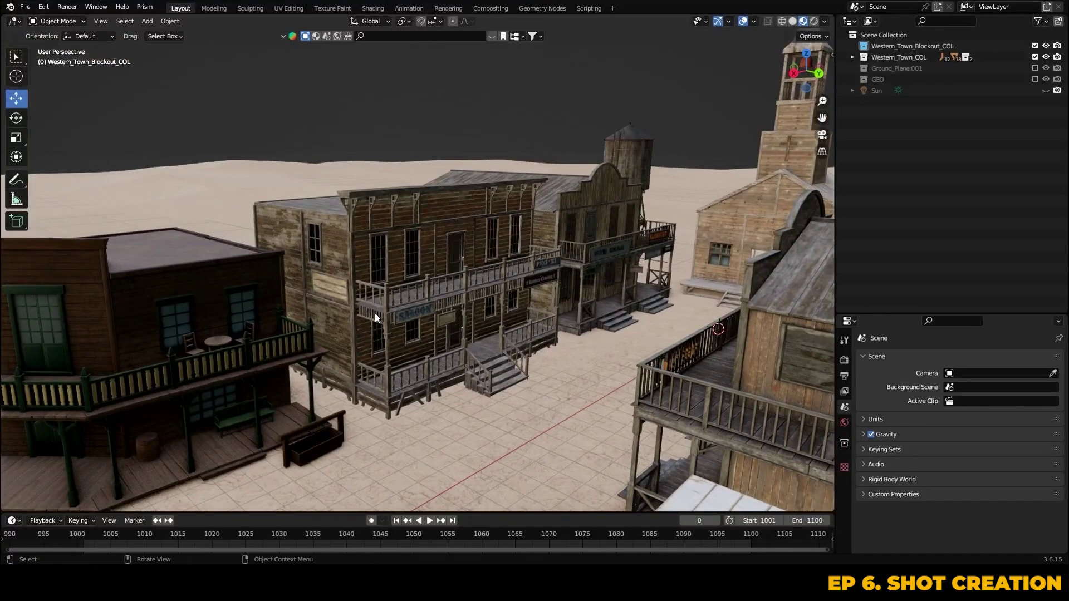
# Drag Western_Town_COL into Western_Town_Blockout_COL in the Outliner and view the town from above.
pyautogui.scroll(3, 375, 313)
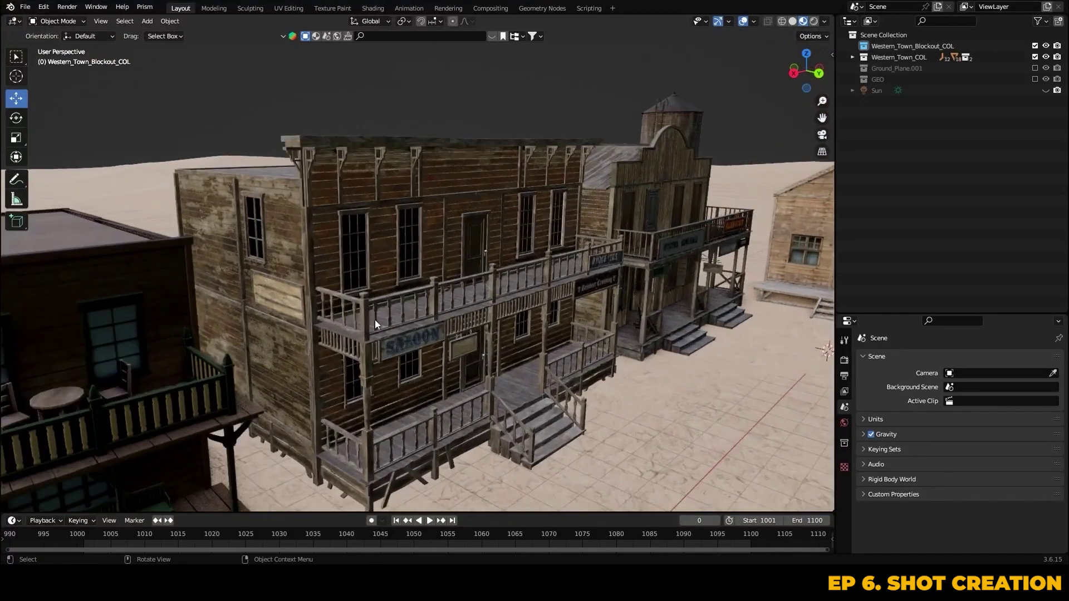
pyautogui.moveTo(376, 320); pyautogui.dragTo(409, 342, button='middle')
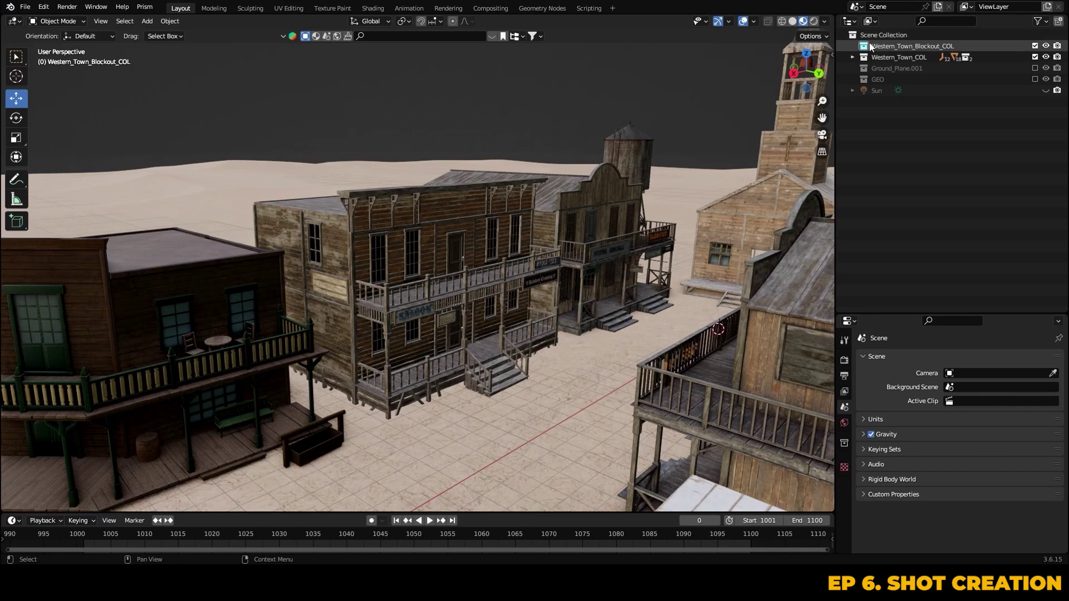
pyautogui.click(880, 59)
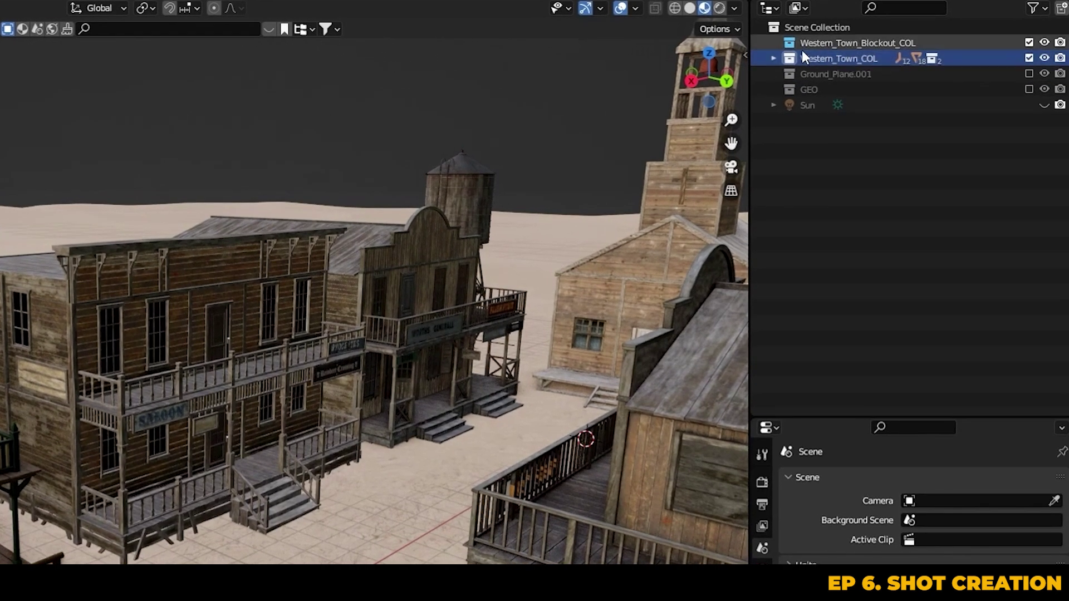
pyautogui.click(773, 58)
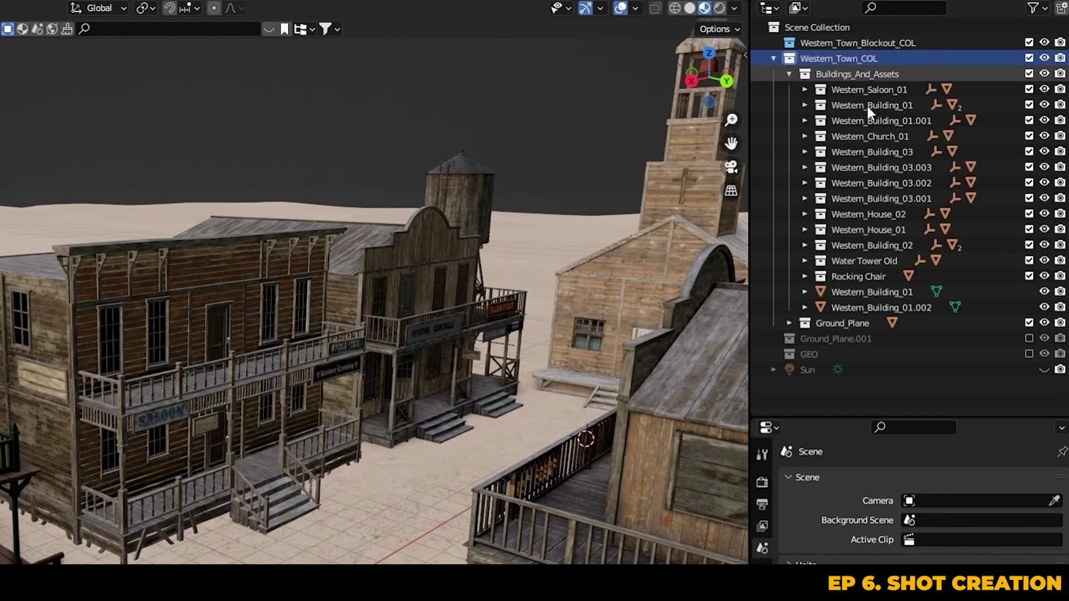
pyautogui.click(773, 59)
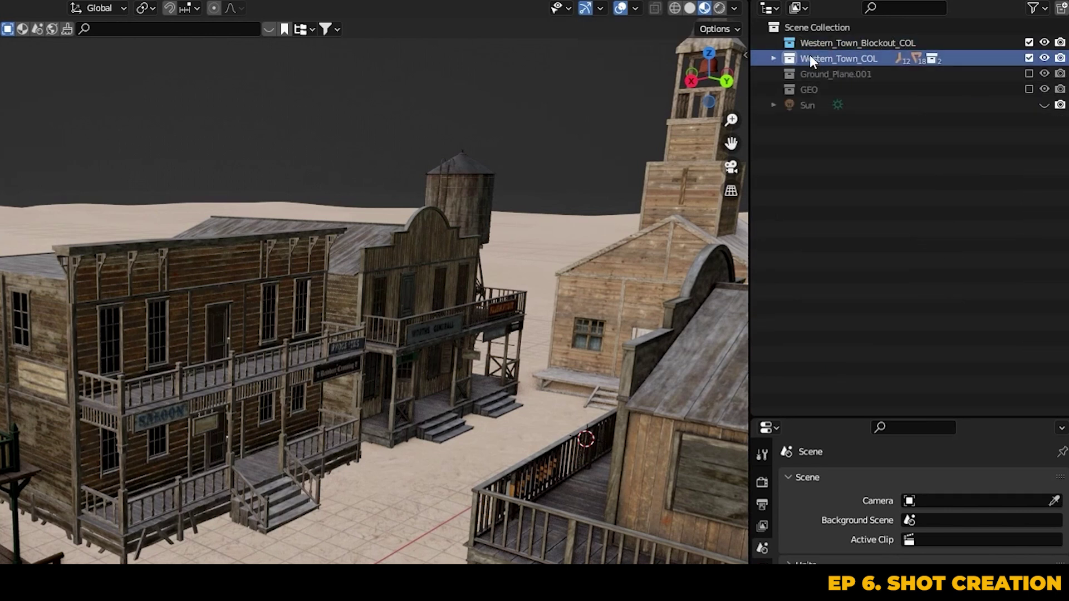
pyautogui.moveTo(809, 54); pyautogui.dragTo(880, 41)
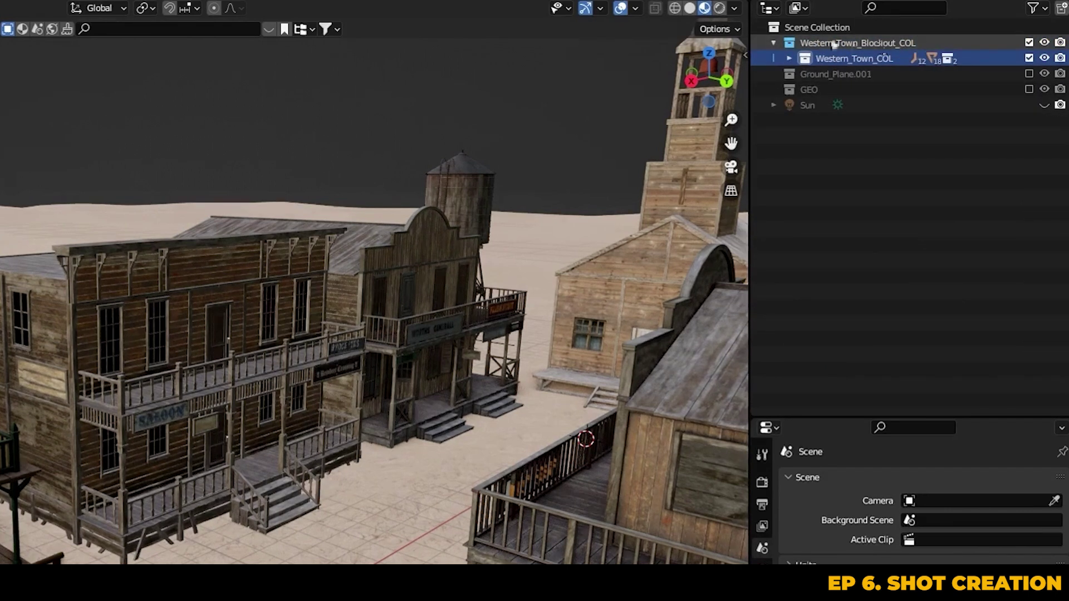
pyautogui.click(774, 43)
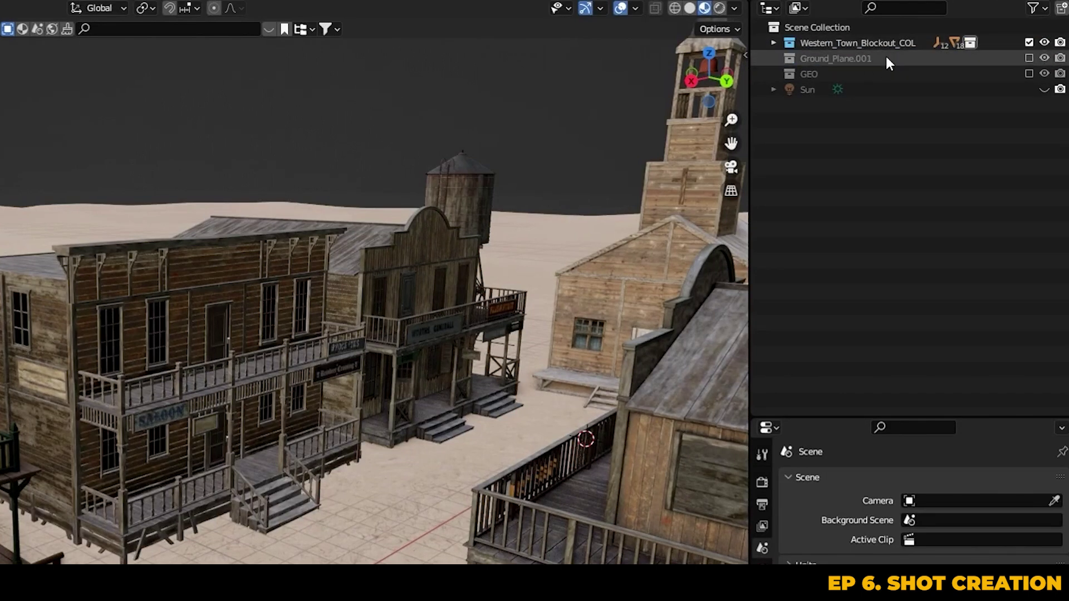
pyautogui.moveTo(565, 155); pyautogui.dragTo(234, 345, button='middle')
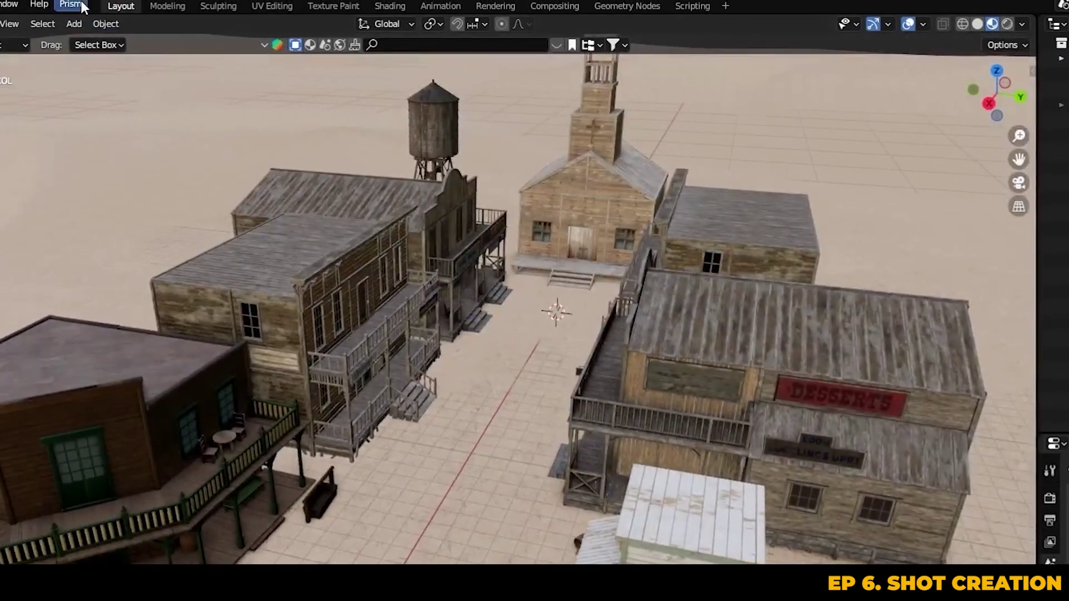
pyautogui.click(136, 8)
# Publish the town as a new Modeling version commented '07-Updated-Assets', then open the SH0100 shot scene.
pyautogui.click(189, 76)
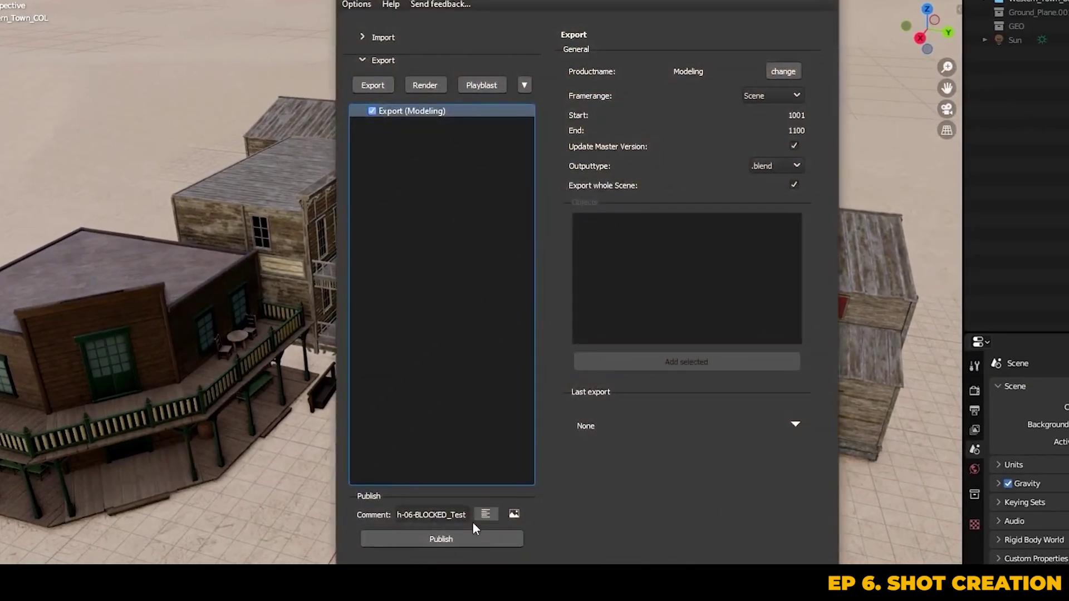
pyautogui.click(495, 538)
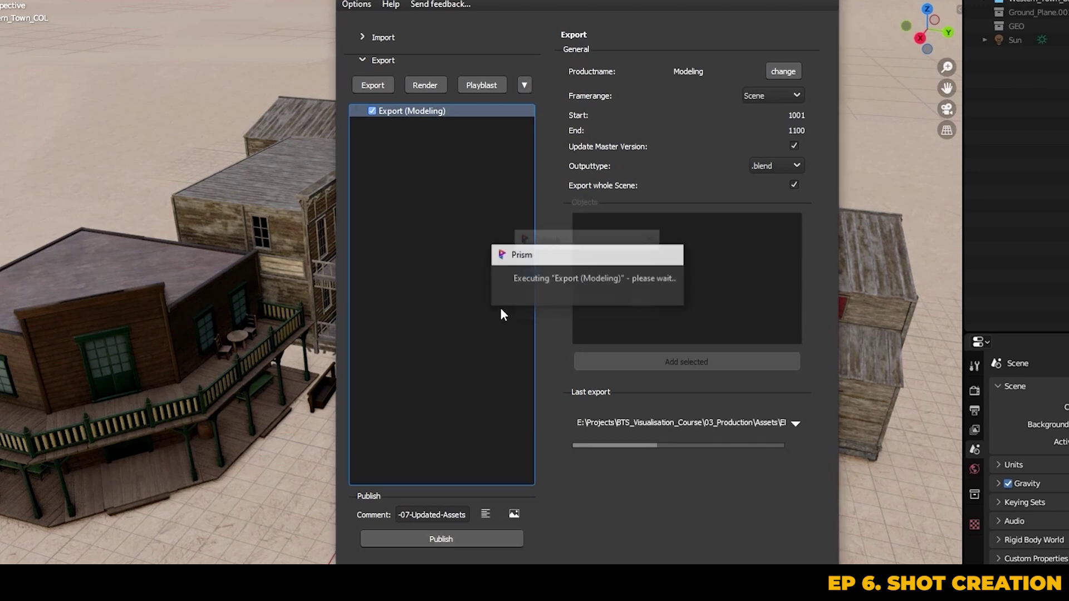
pyautogui.click(641, 303)
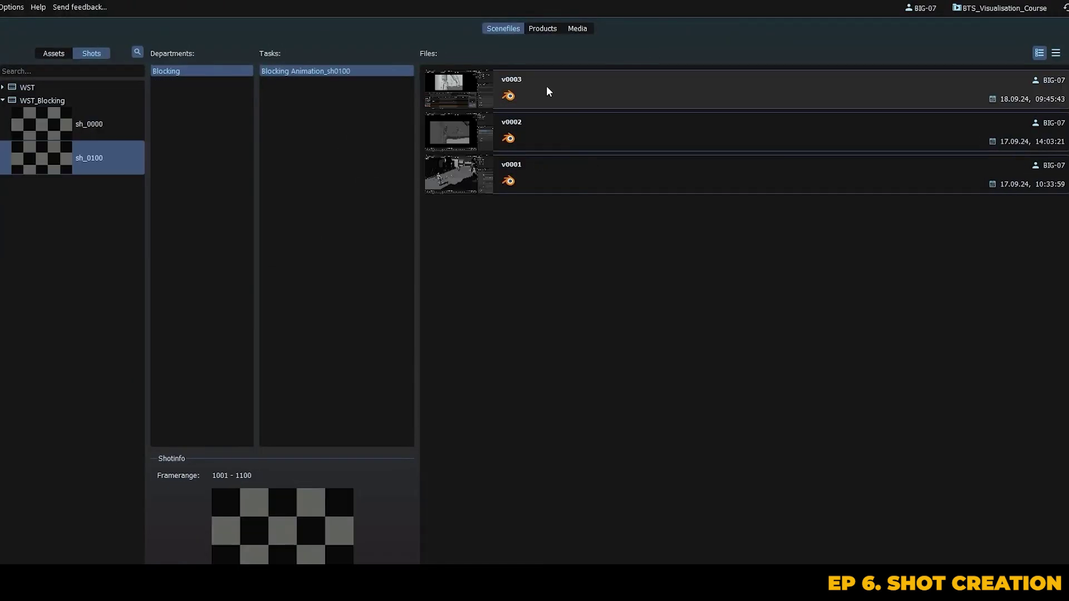
pyautogui.doubleClick(546, 86)
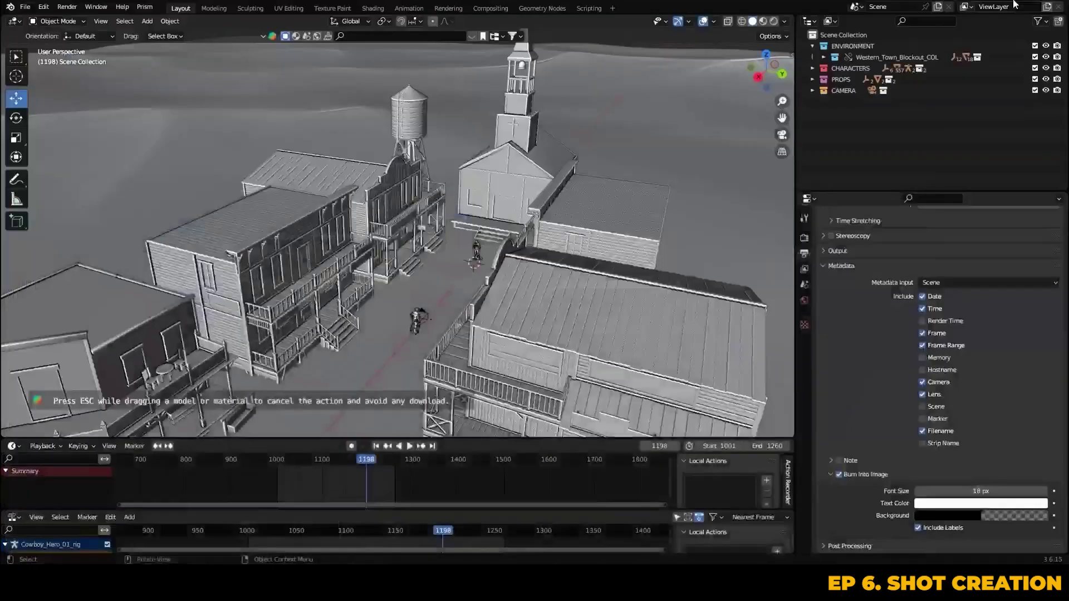
# Expand Western_Town_Blockout_COL and Western_Town_COL to confirm Buildings_And_Assets and Ground_Plane, then view down the street.
pyautogui.click(820, 58)
pyautogui.click(835, 68)
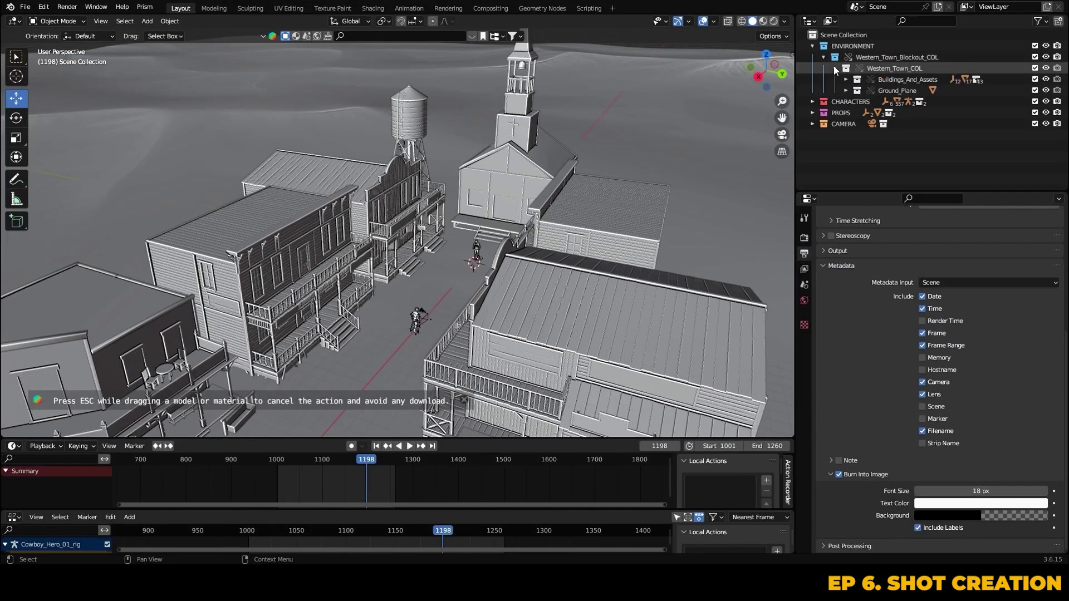
pyautogui.moveTo(446, 378); pyautogui.dragTo(467, 395, button='middle')
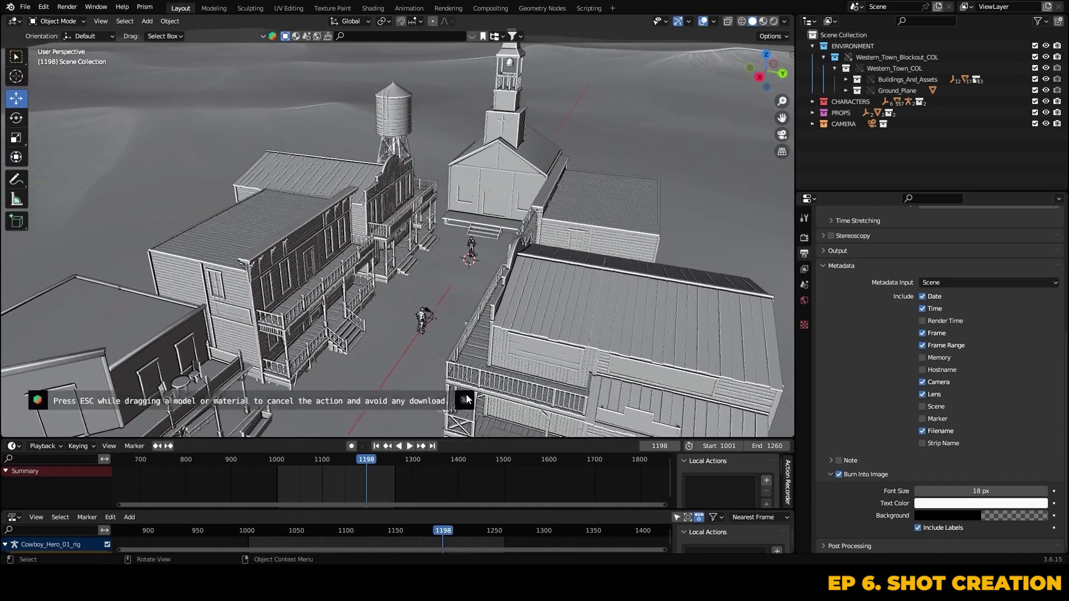
pyautogui.moveTo(506, 282); pyautogui.dragTo(446, 273, button='middle')
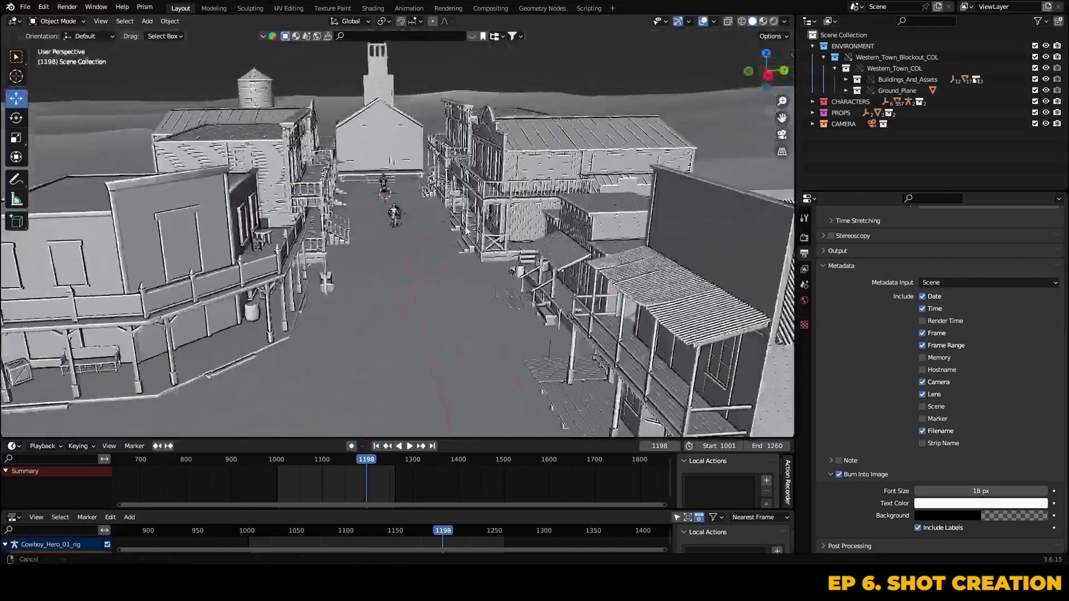